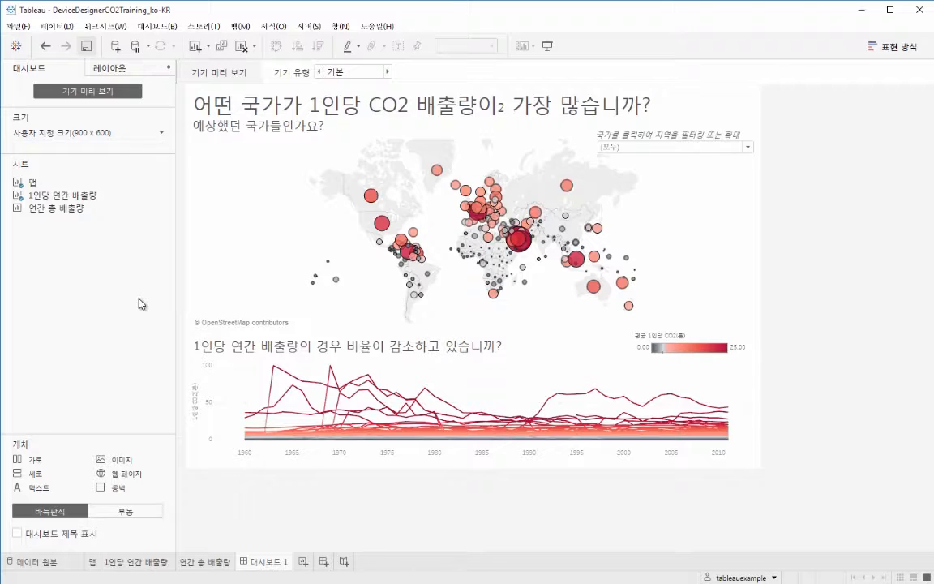
# Review the fixed-size width and height, and change the dashboard size mode to Range (범위).
pyautogui.click(152, 137)
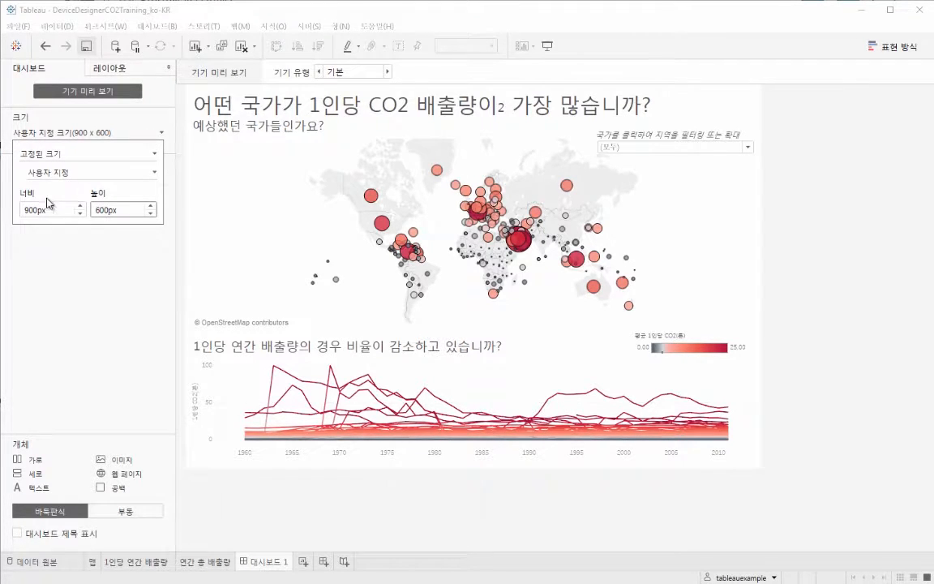
pyautogui.click(40, 209)
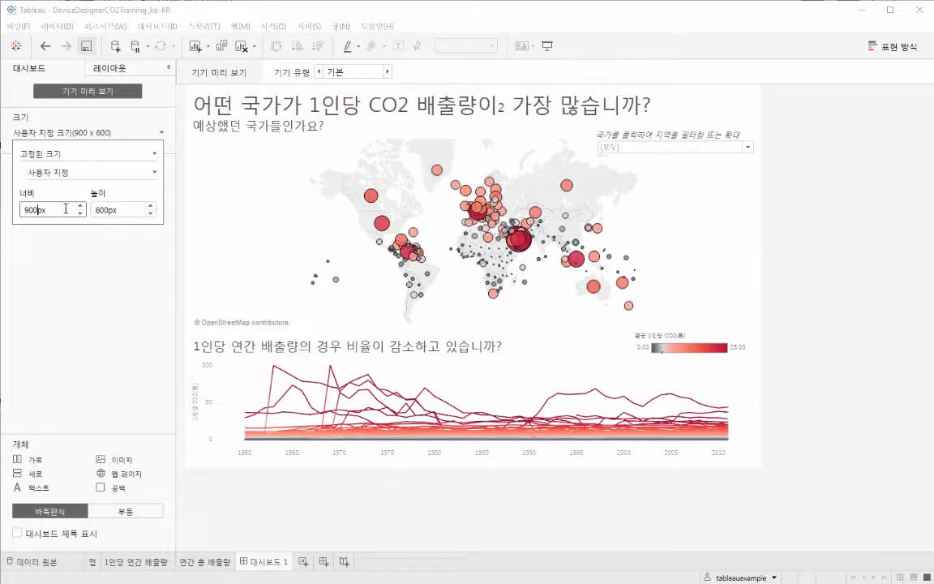
pyautogui.click(150, 213)
pyautogui.click(151, 206)
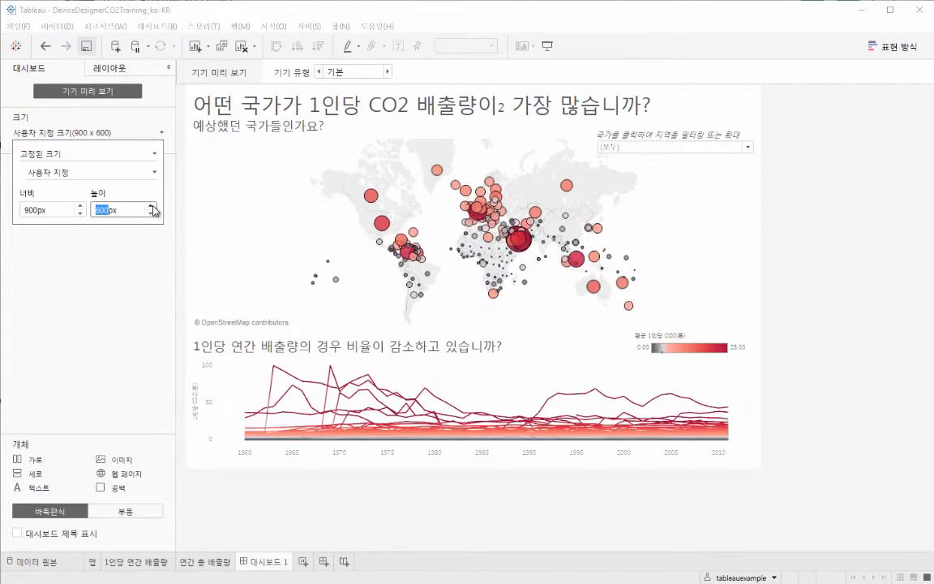
pyautogui.click(138, 157)
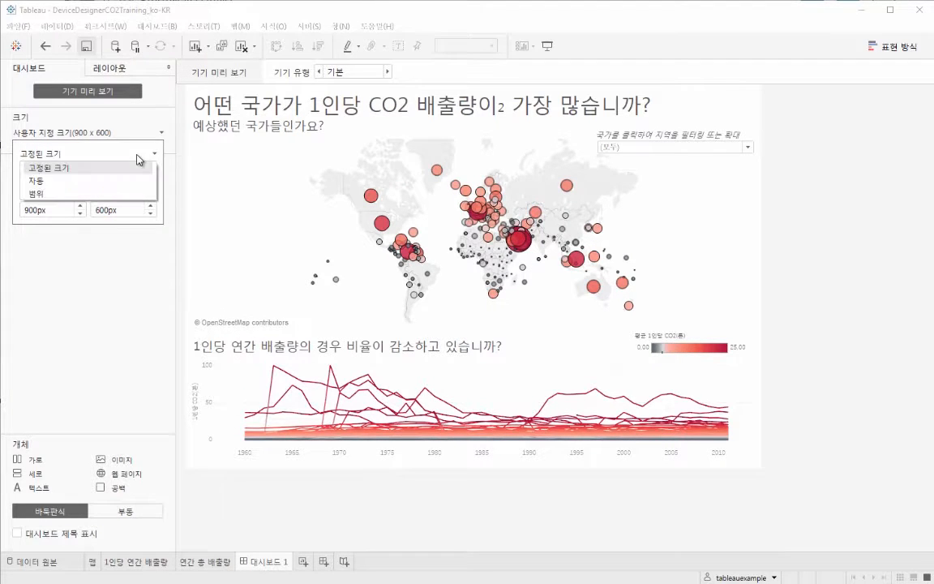
pyautogui.click(128, 195)
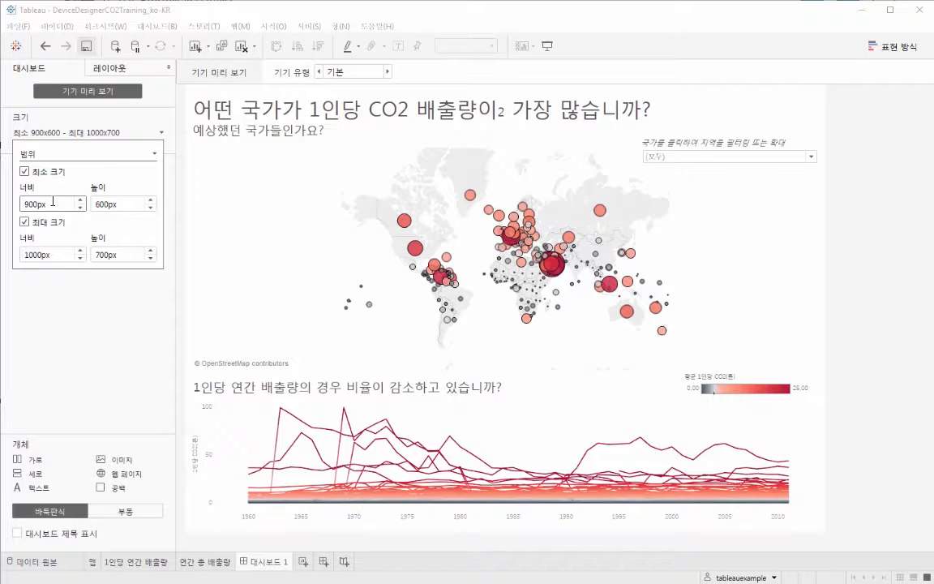
pyautogui.click(57, 252)
pyautogui.click(127, 205)
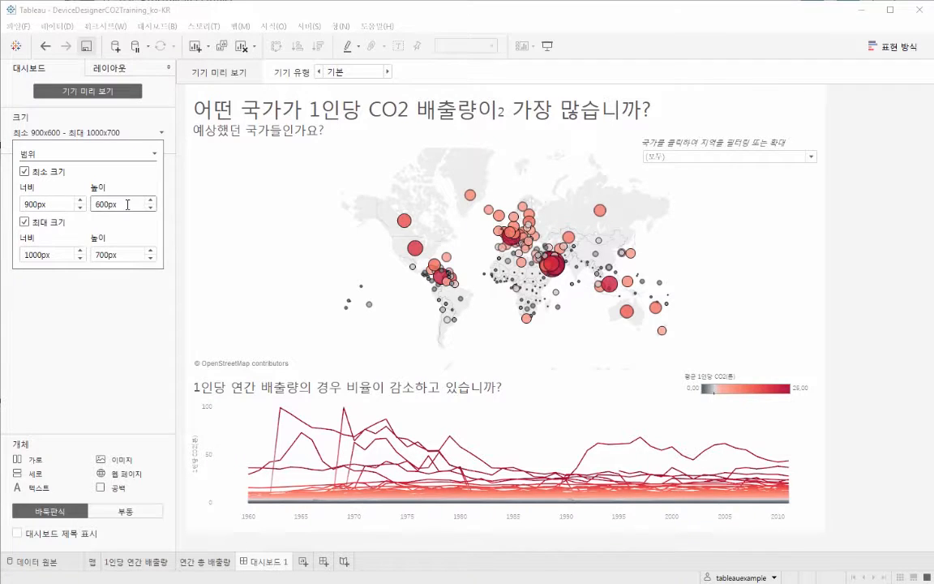
# Change the dashboard size mode to Automatic (자동).
pyautogui.click(126, 158)
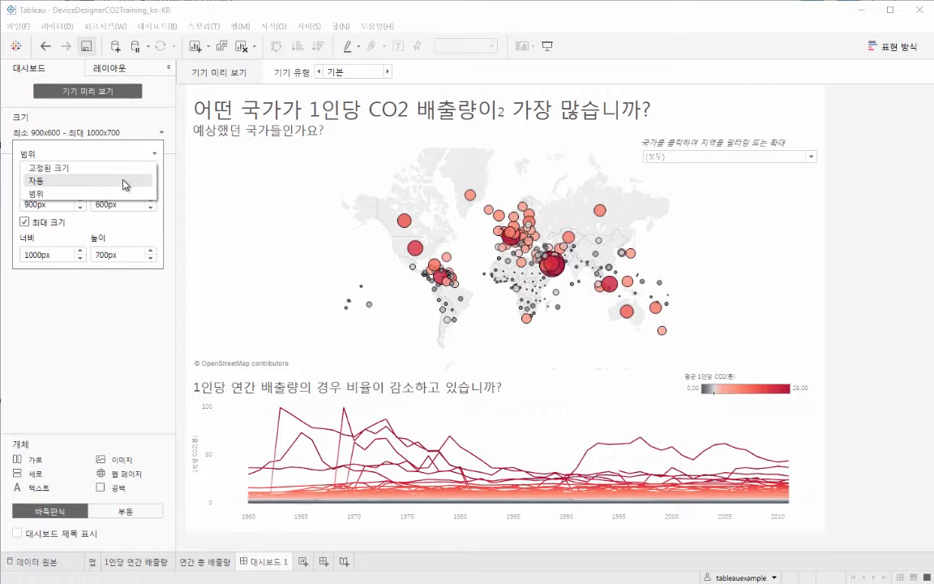
pyautogui.click(123, 184)
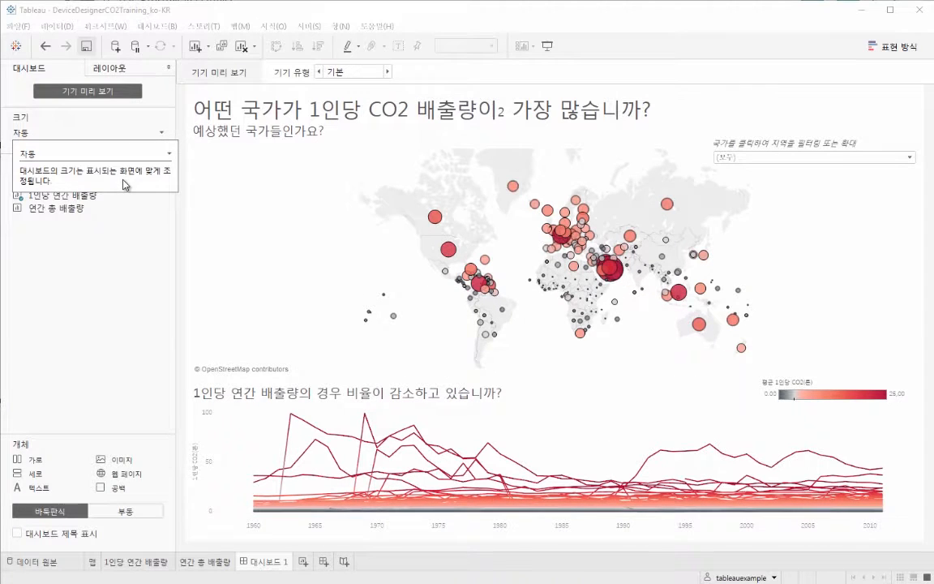
pyautogui.click(114, 259)
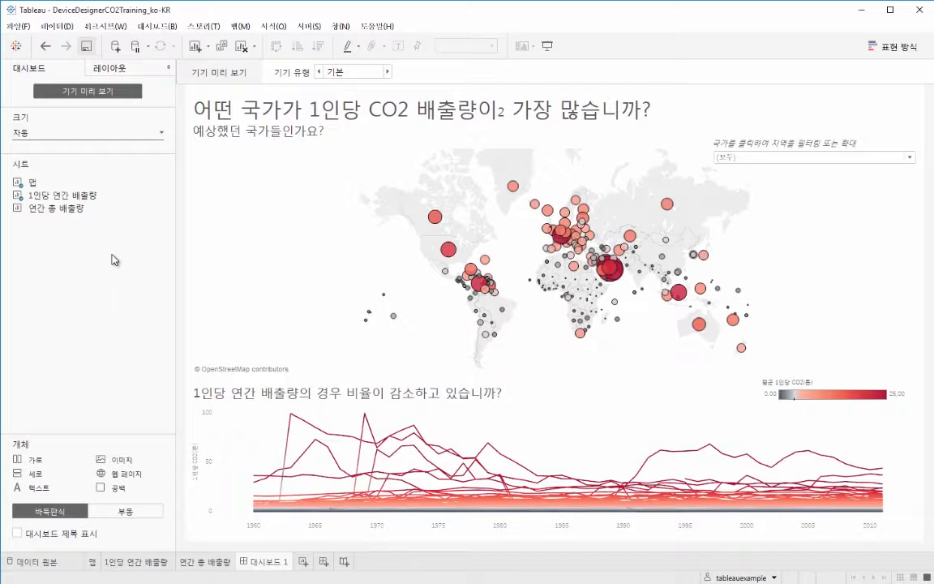
pyautogui.moveTo(146, 182)
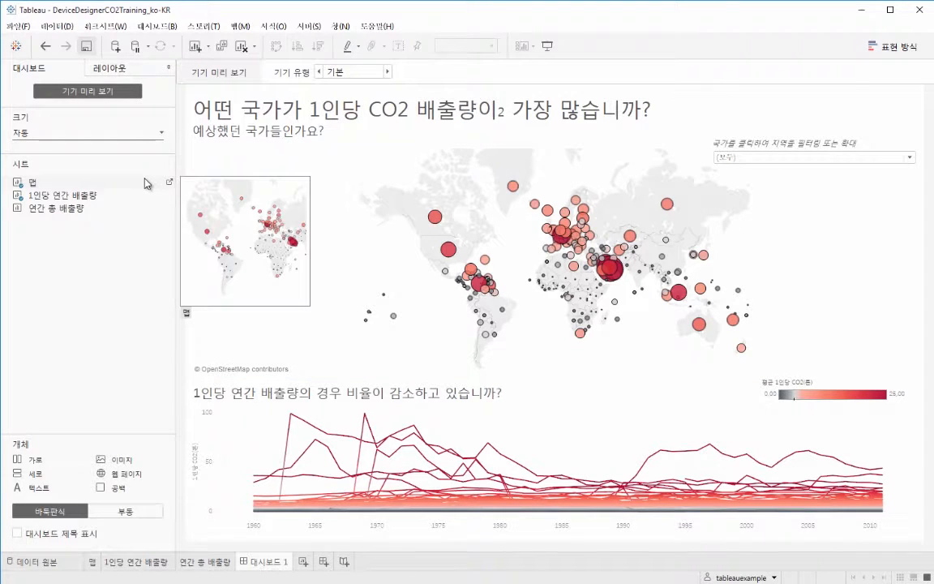
pyautogui.moveTo(137, 199)
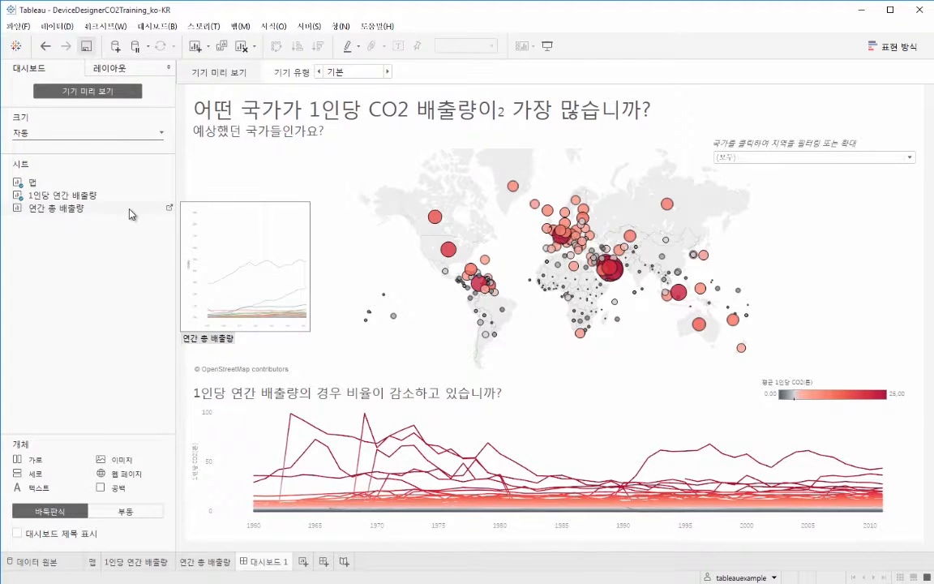
# Set the dashboard to a fixed custom size (고정된 크기) of 900 px wide by 600 px high.
pyautogui.click(127, 140)
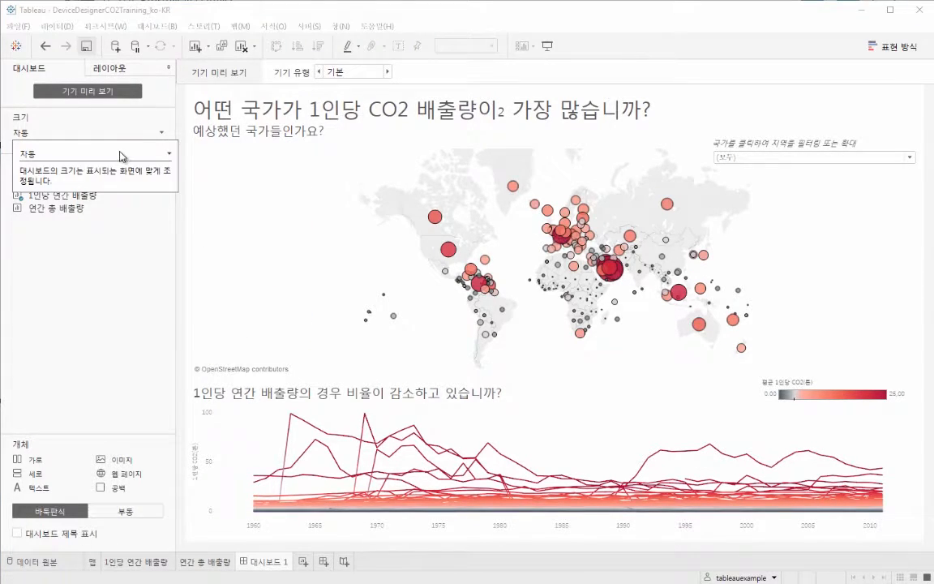
pyautogui.click(121, 155)
pyautogui.click(118, 169)
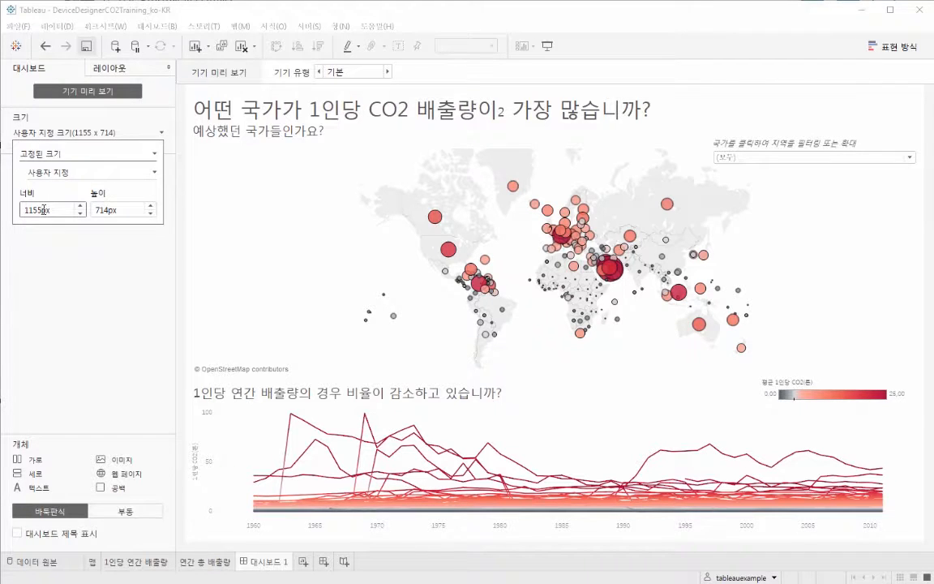
pyautogui.moveTo(42, 210); pyautogui.dragTo(22, 210)
pyautogui.write('900')
pyautogui.moveTo(109, 211); pyautogui.dragTo(95, 210)
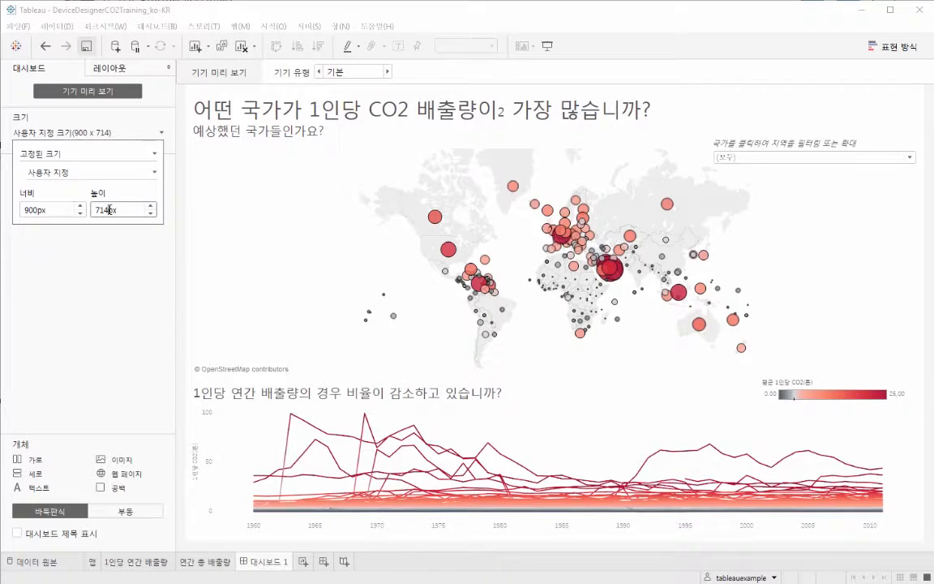
pyautogui.write('600')
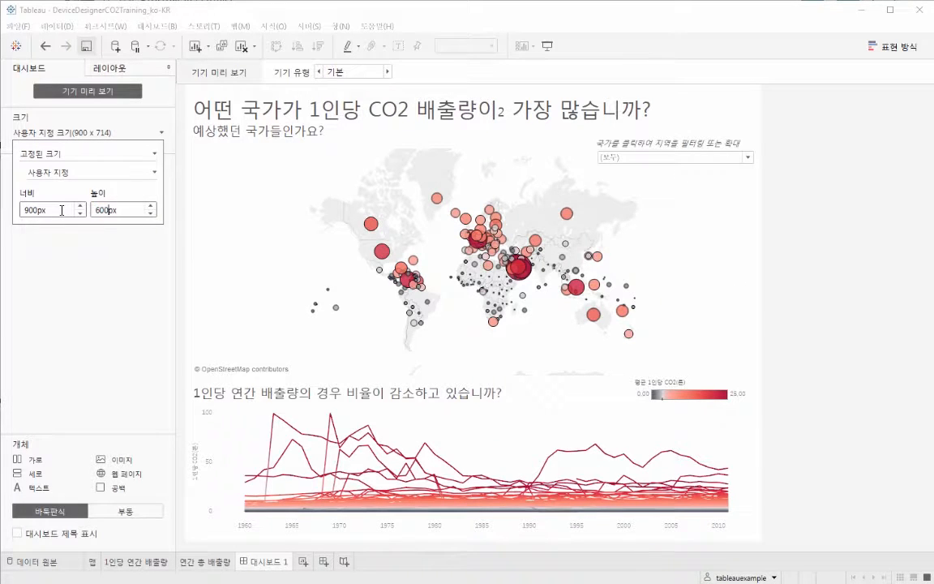
pyautogui.click(84, 266)
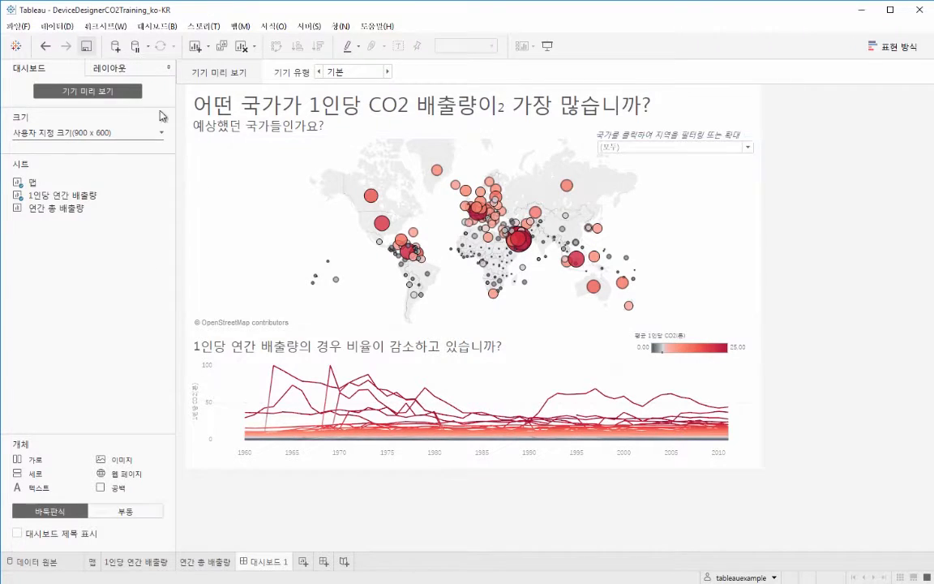
# Toggle device preview off and on, and preview the dashboard for the desktop, tablet and phone device types in turn.
pyautogui.click(140, 93)
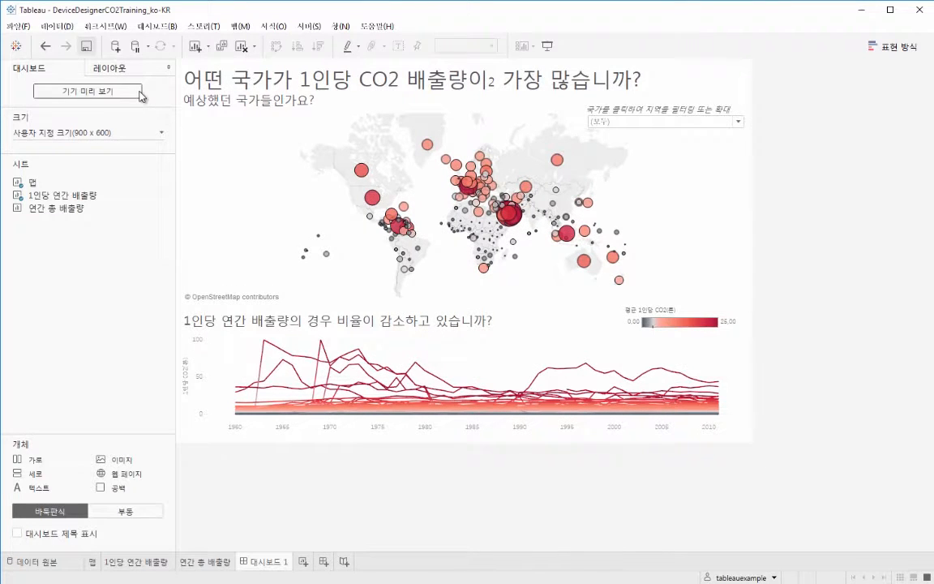
pyautogui.click(140, 94)
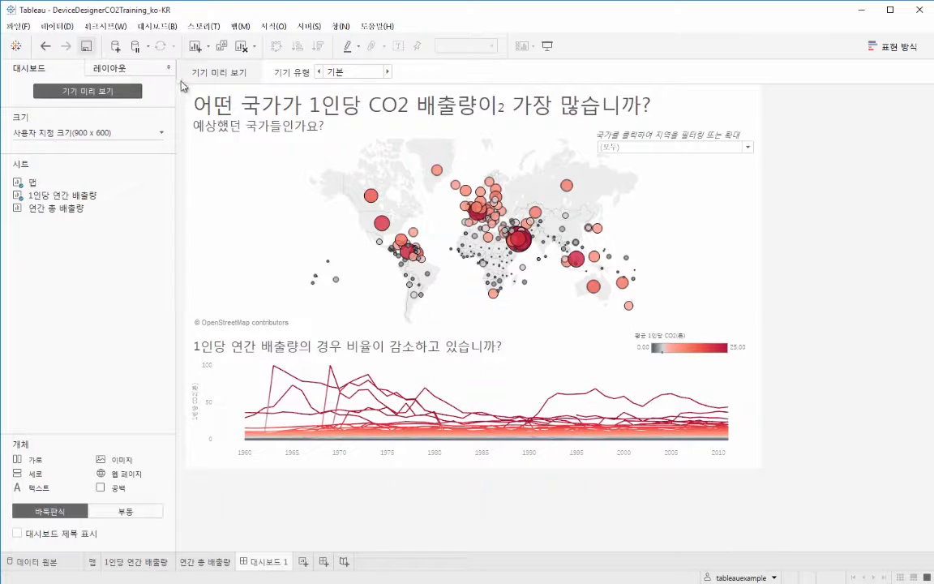
pyautogui.click(389, 71)
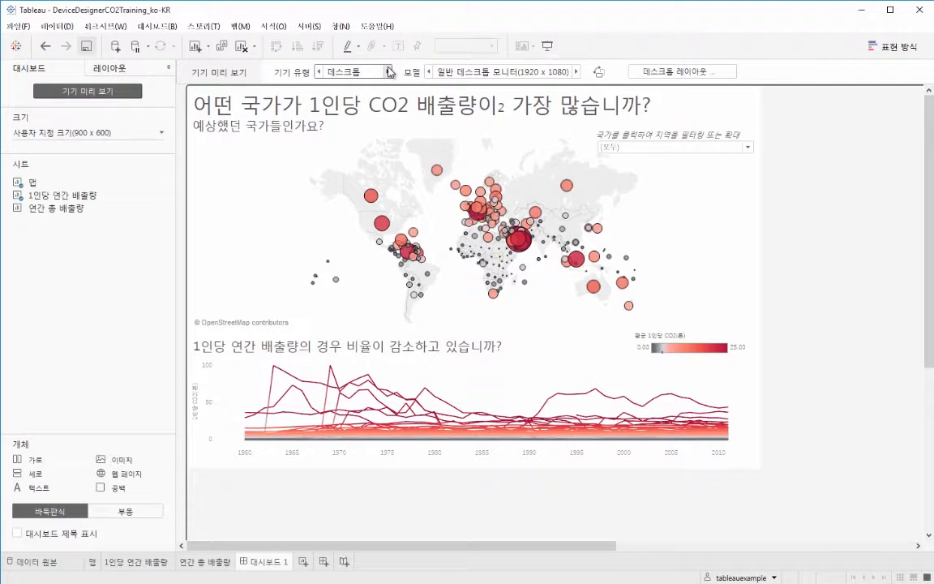
pyautogui.click(389, 72)
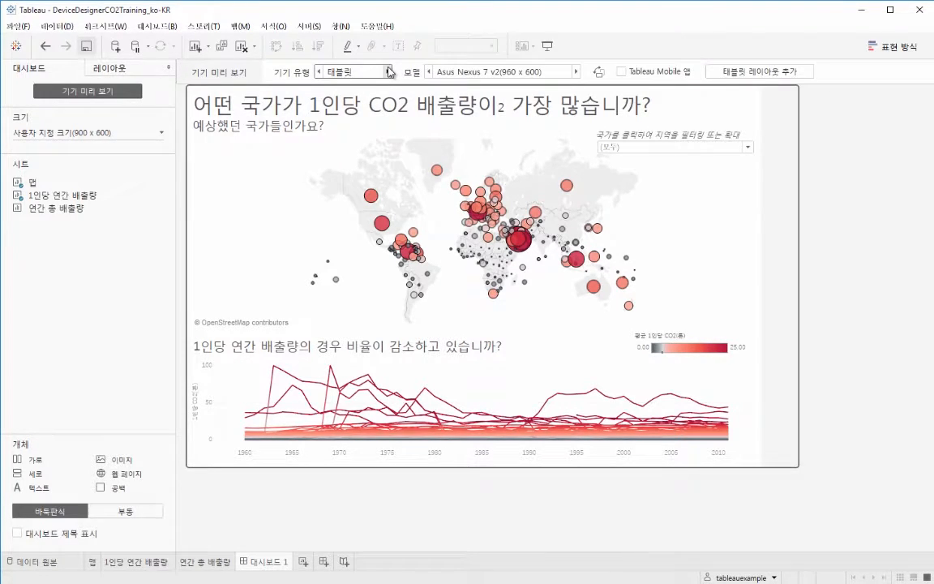
pyautogui.click(388, 71)
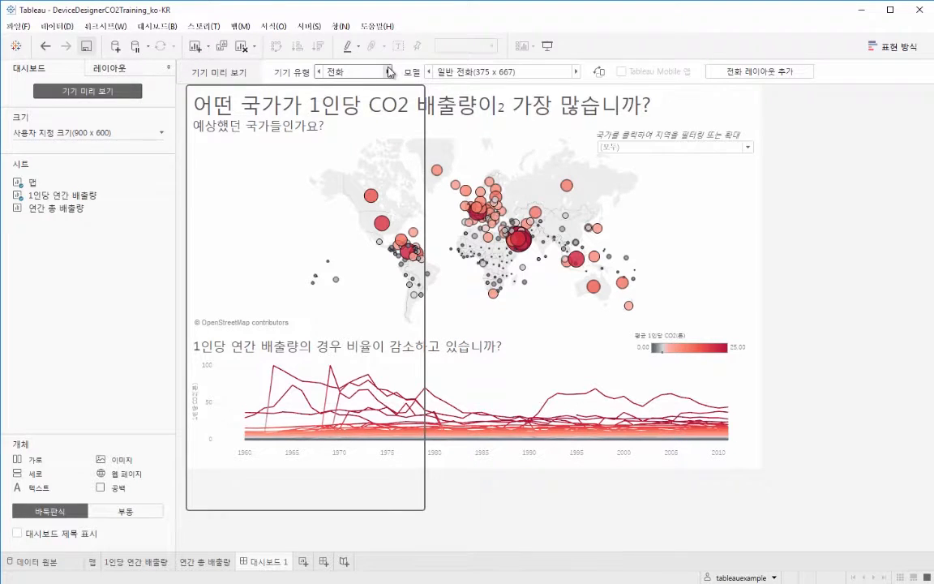
pyautogui.click(388, 71)
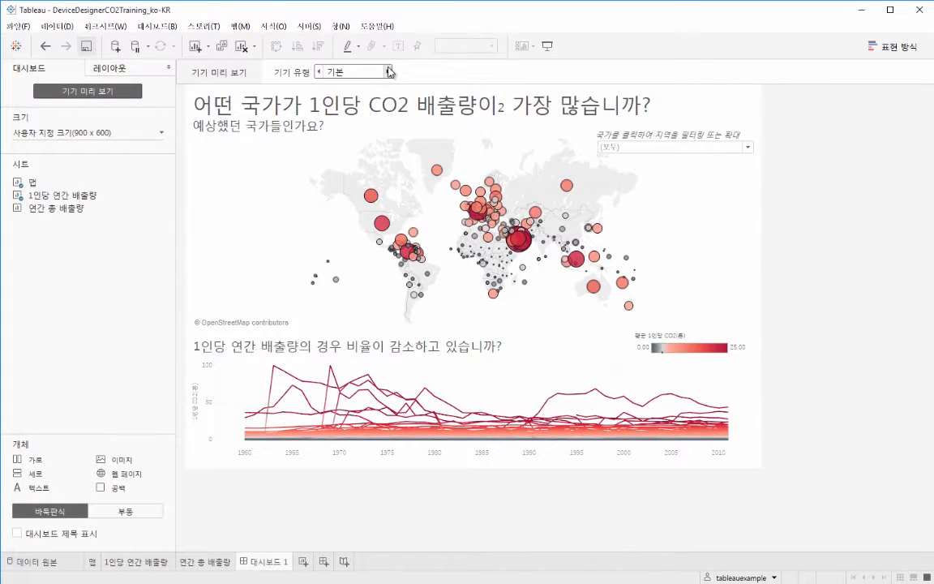
# Preview the dashboard on the desktop models Apple iPad Pro (1366 x 1024), medium monitor (1280 x 1024) and large monitor (2560 x 1440).
pyautogui.click(389, 72)
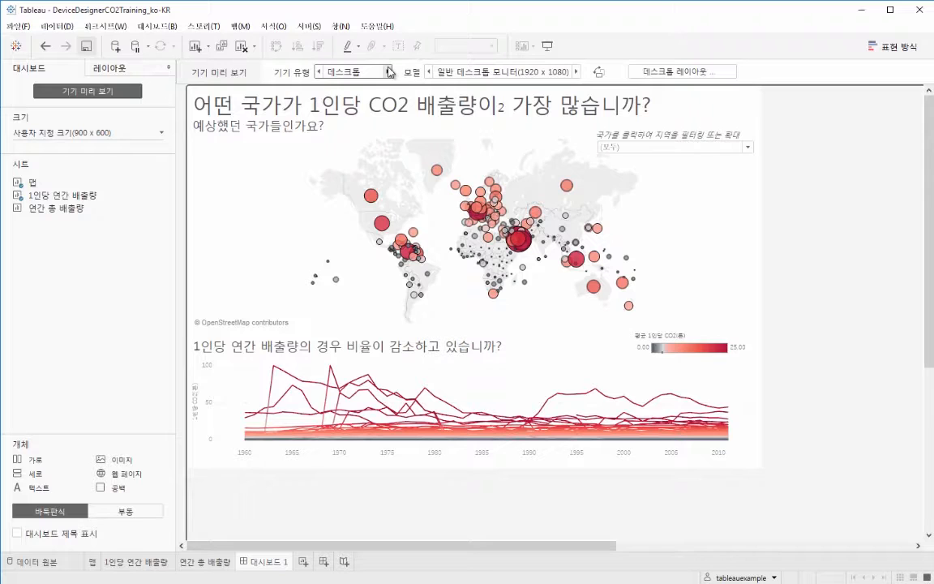
pyautogui.click(577, 71)
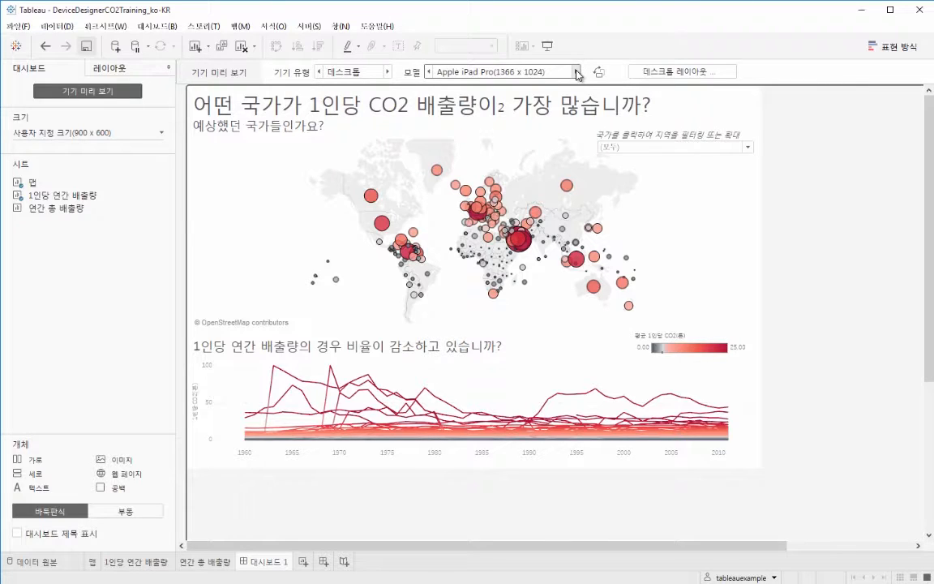
pyautogui.click(577, 72)
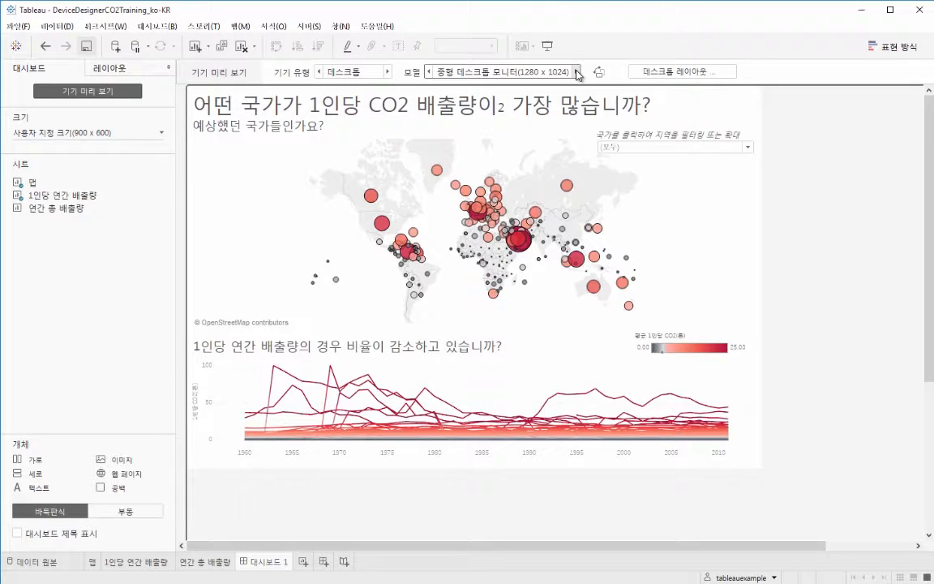
pyautogui.click(577, 71)
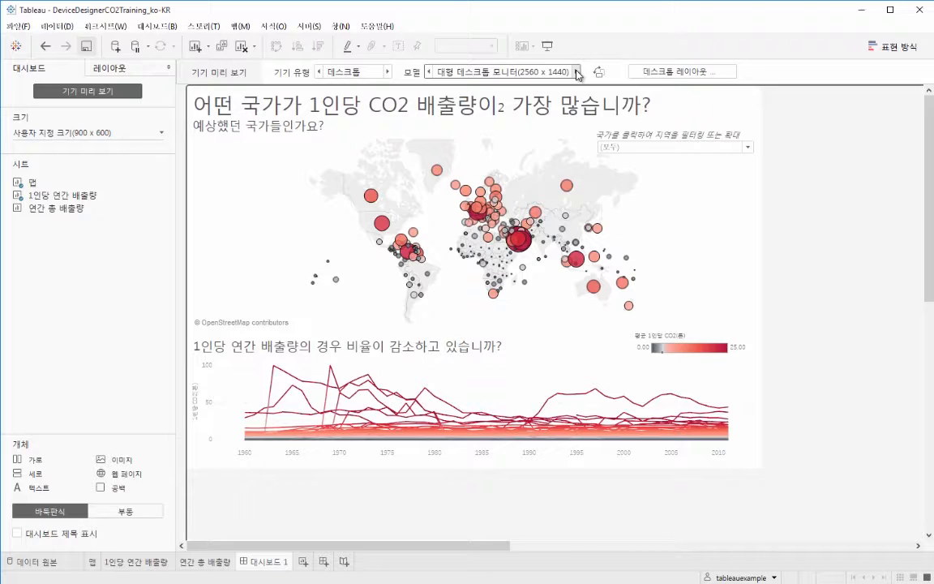
# Choose the tablet device type, check the Asus Nexus 7 v2 in both orientations, and add a tablet layout to the dashboard.
pyautogui.click(391, 72)
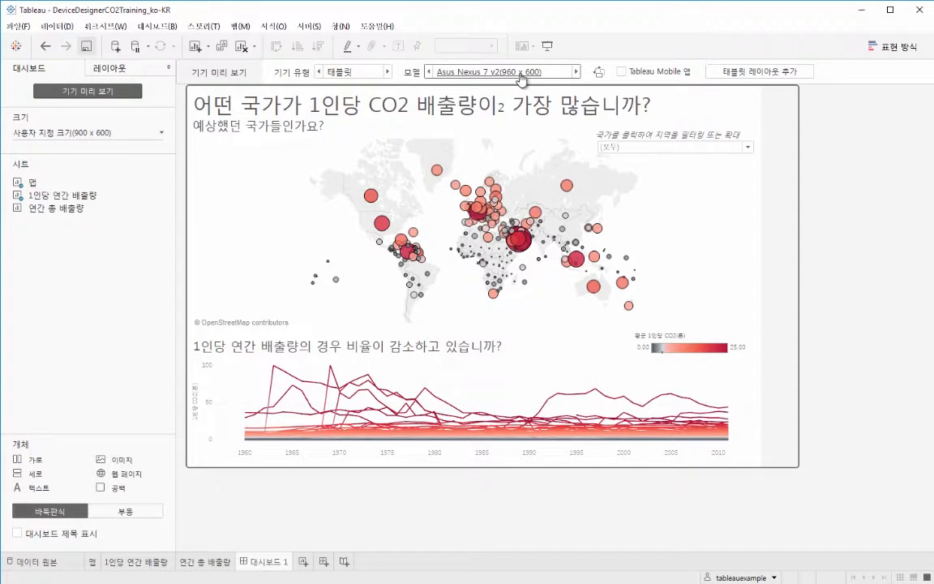
pyautogui.click(597, 72)
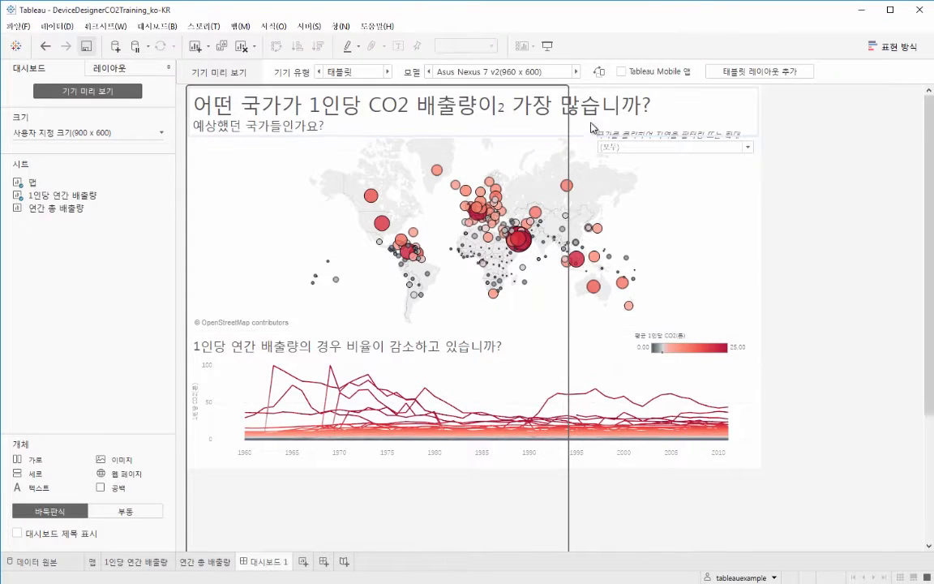
pyautogui.click(604, 72)
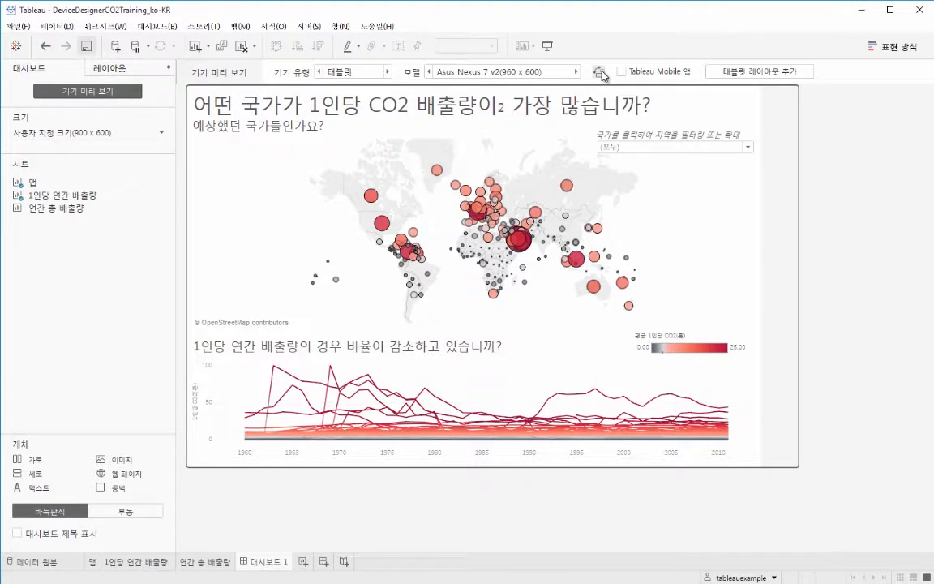
pyautogui.click(740, 71)
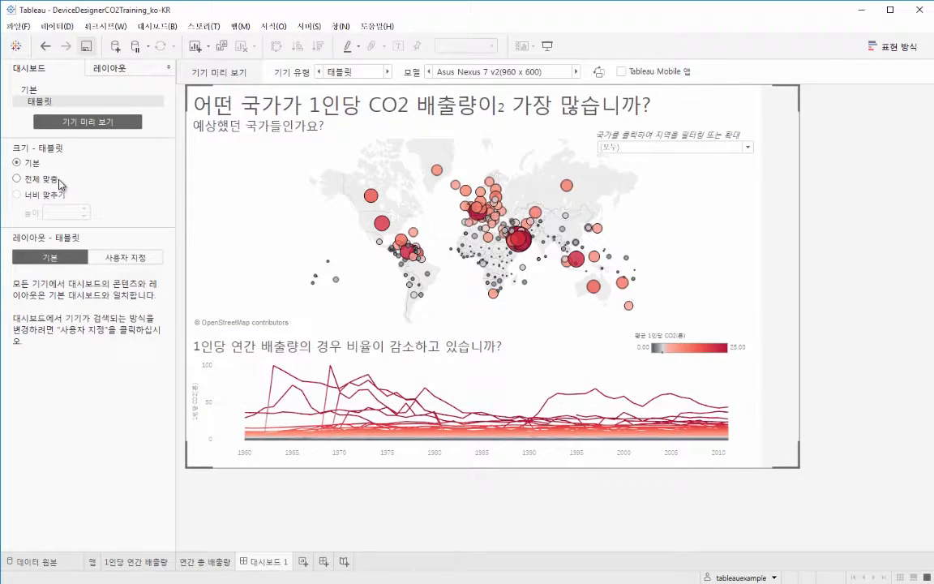
# Try Fit All (전체 맞춤) for the tablet layout, and set its size to Fit Width (너비 맞추기) with a height of 800 px.
pyautogui.click(17, 179)
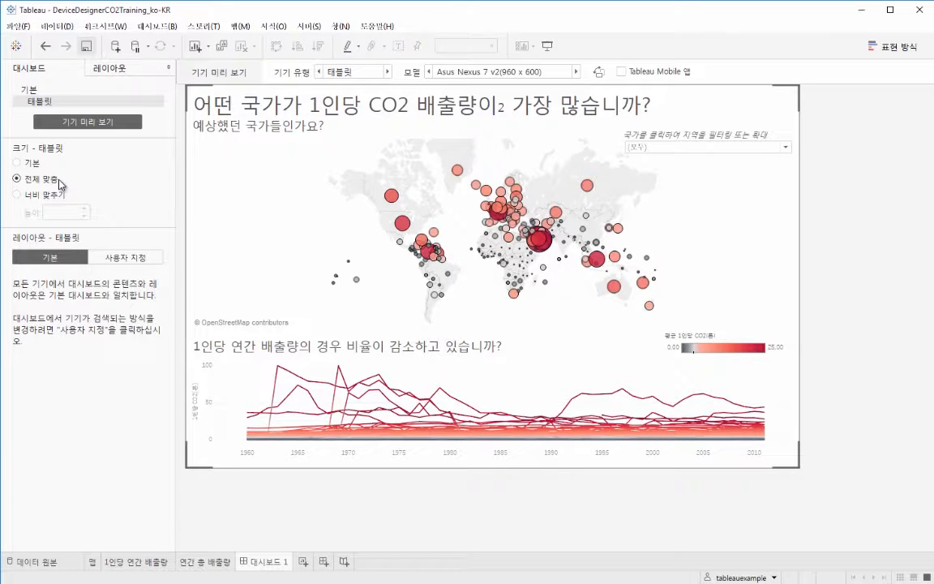
pyautogui.click(53, 196)
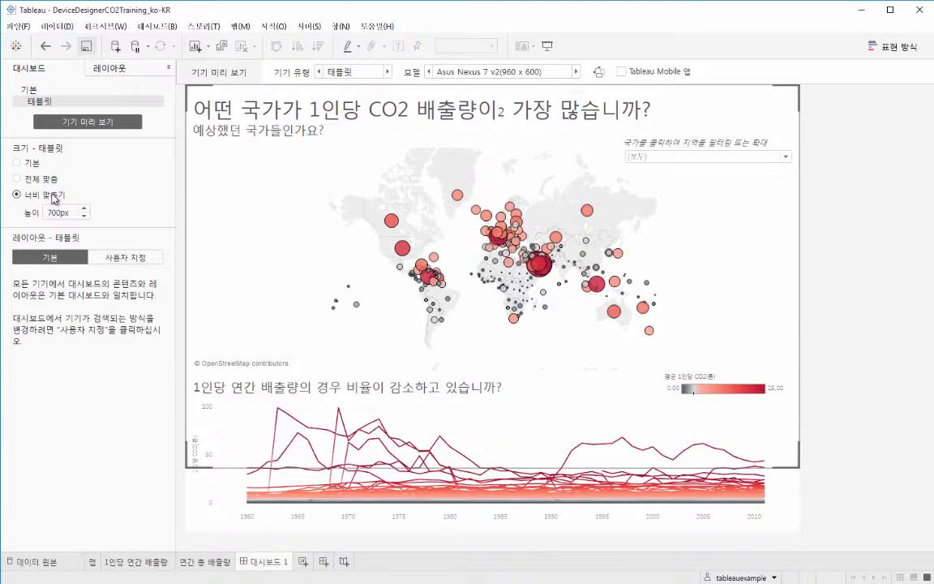
pyautogui.click(85, 208)
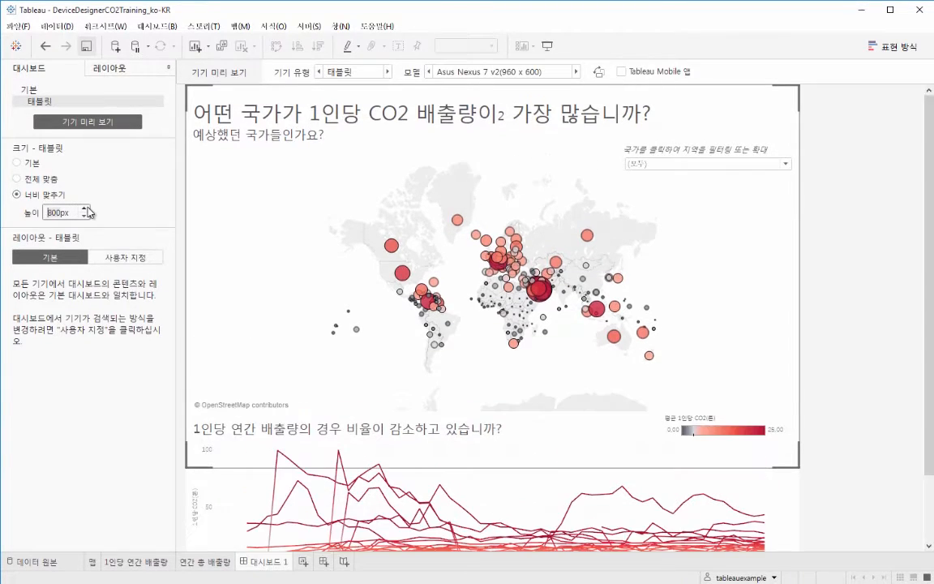
pyautogui.click(84, 216)
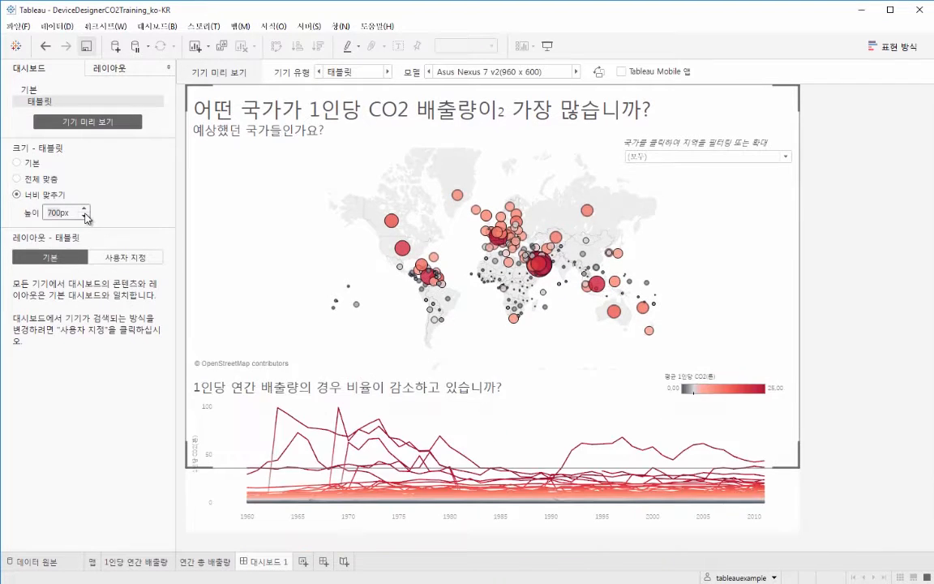
pyautogui.click(85, 215)
pyautogui.click(85, 209)
pyautogui.click(86, 208)
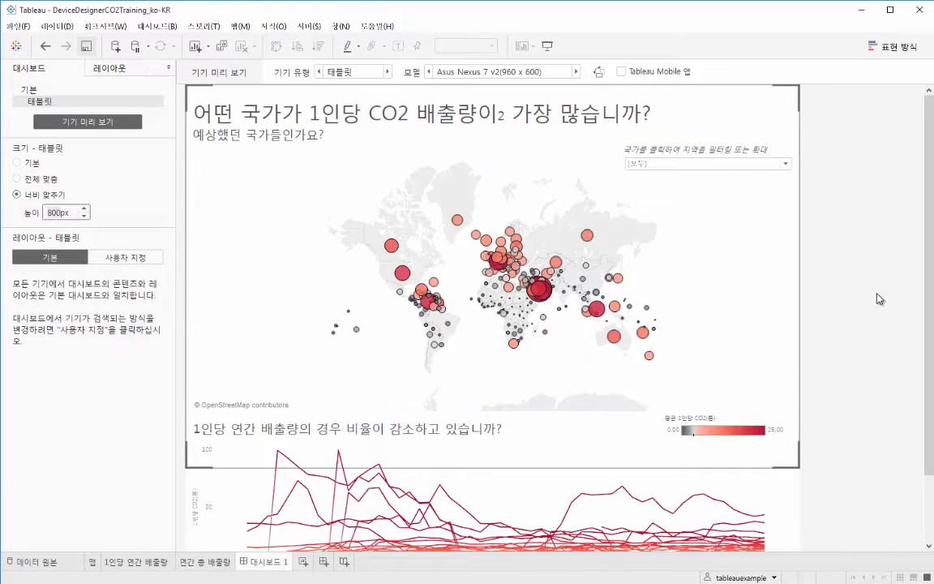
# Set the tablet layout's size to Fit All (전체 맞춤) and switch its layout to Custom (사용자 지정).
pyautogui.moveTo(930, 270); pyautogui.dragTo(929, 330)
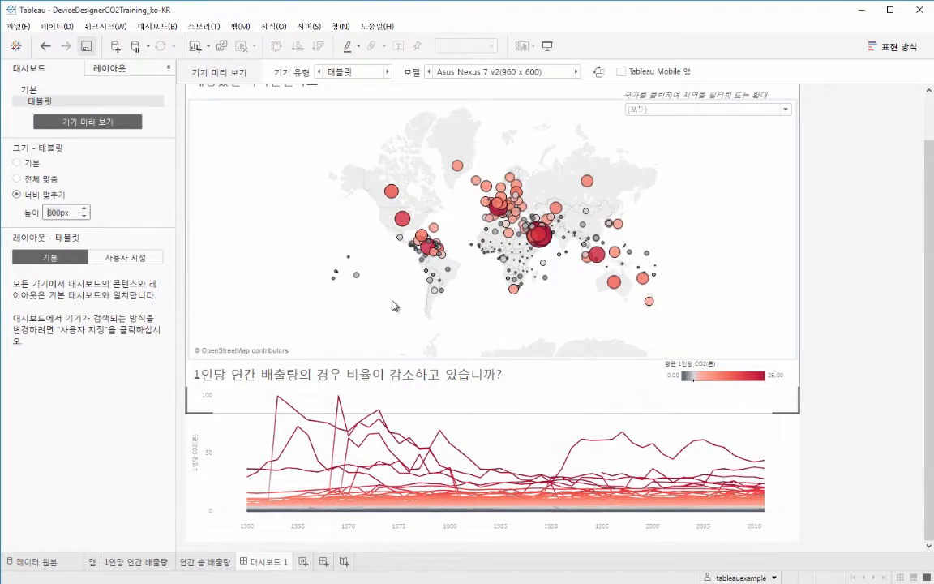
pyautogui.click(45, 179)
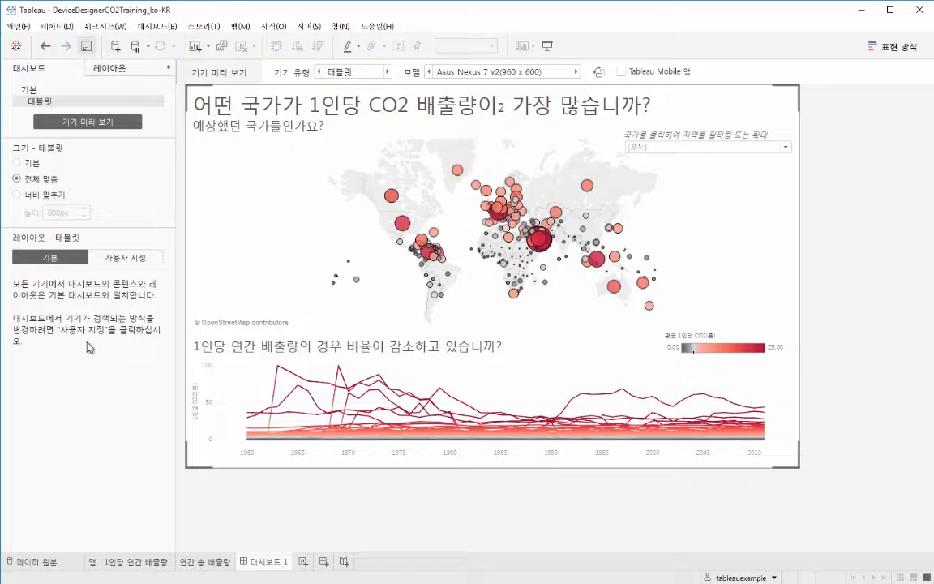
pyautogui.click(118, 260)
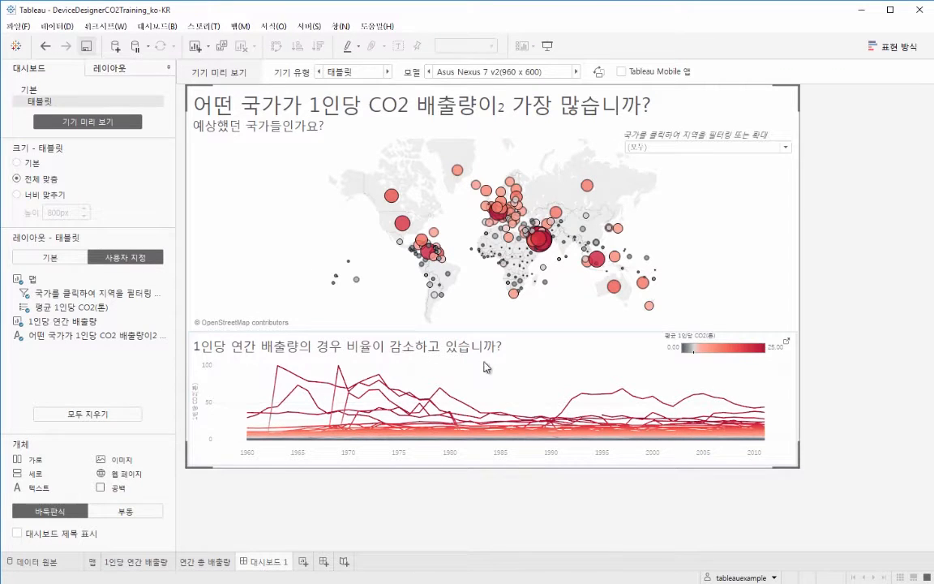
# Move the 1인당 연간 배출량 line chart in the tablet layout to the left side of the map.
pyautogui.click(439, 346)
pyautogui.moveTo(493, 332); pyautogui.dragTo(228, 267)
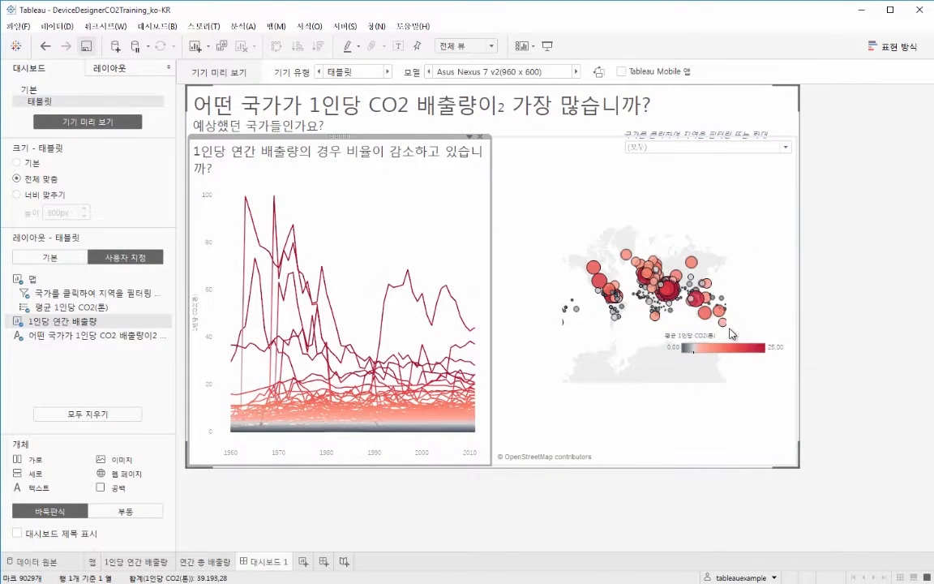
# Remove the 평균 1인당 CO2(톤) color legend from the tablet layout and narrow the line chart to about 352 px.
pyautogui.click(742, 332)
pyautogui.click(766, 328)
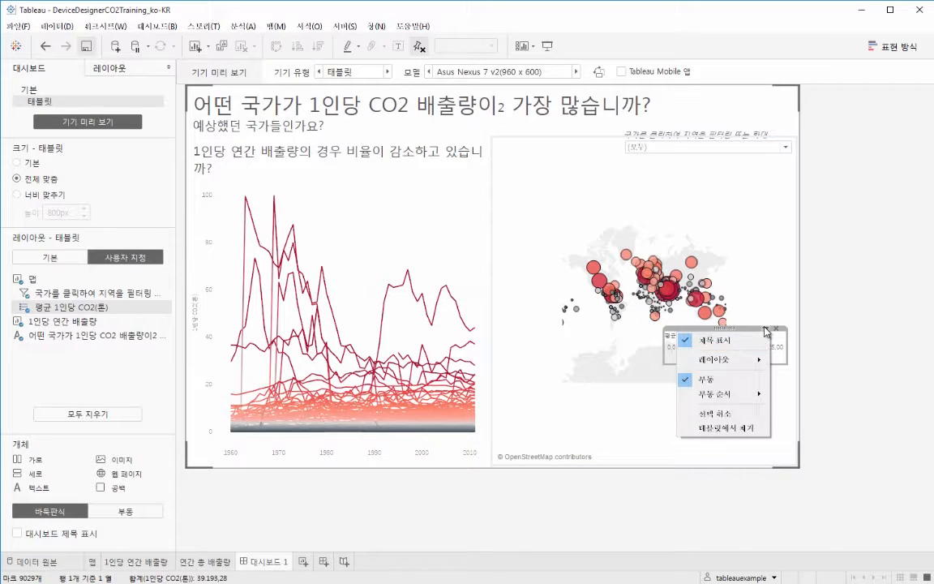
pyautogui.moveTo(747, 398)
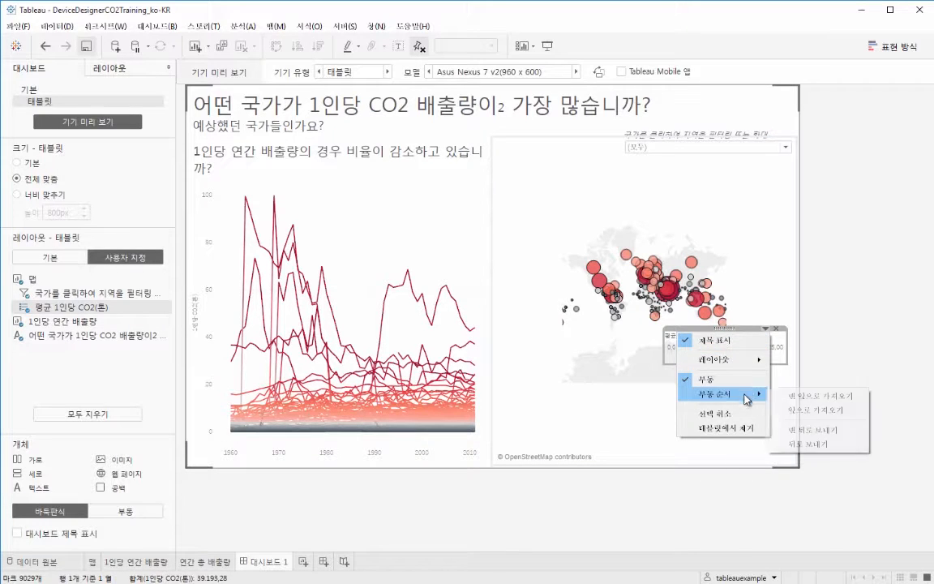
pyautogui.click(737, 430)
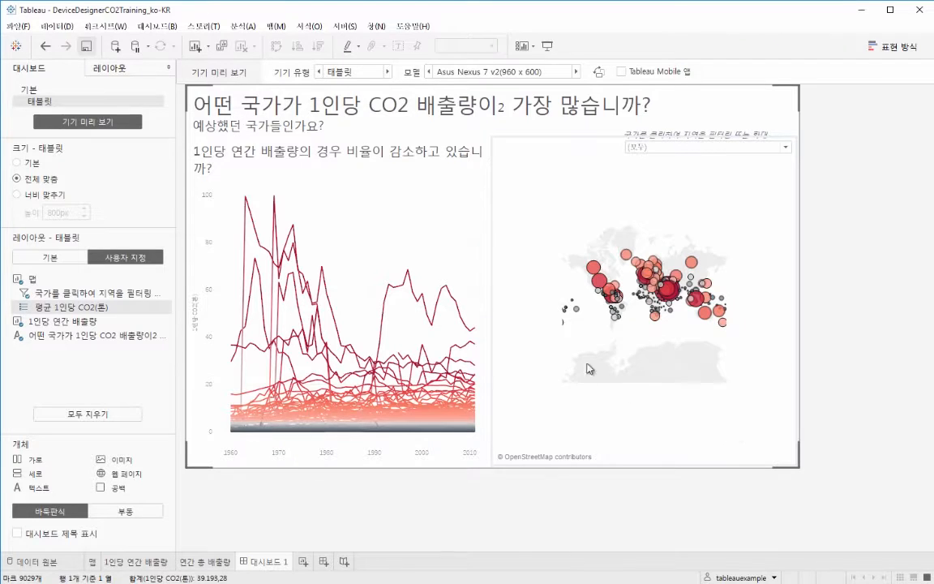
pyautogui.moveTo(493, 296); pyautogui.dragTo(421, 301)
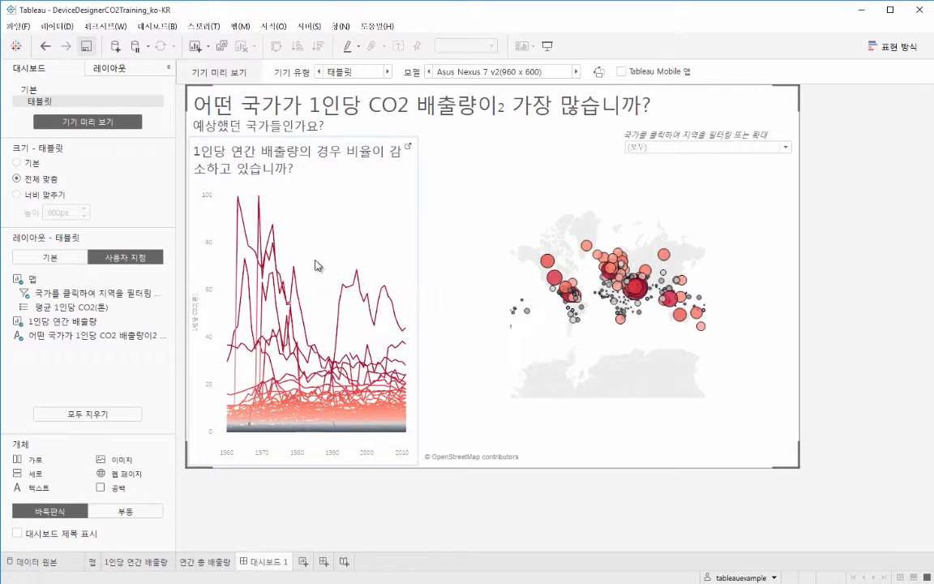
# Compare the default layout with the tablet layout, and check the position and size of the tablet's 1인당 연간 배출량 chart.
pyautogui.click(138, 90)
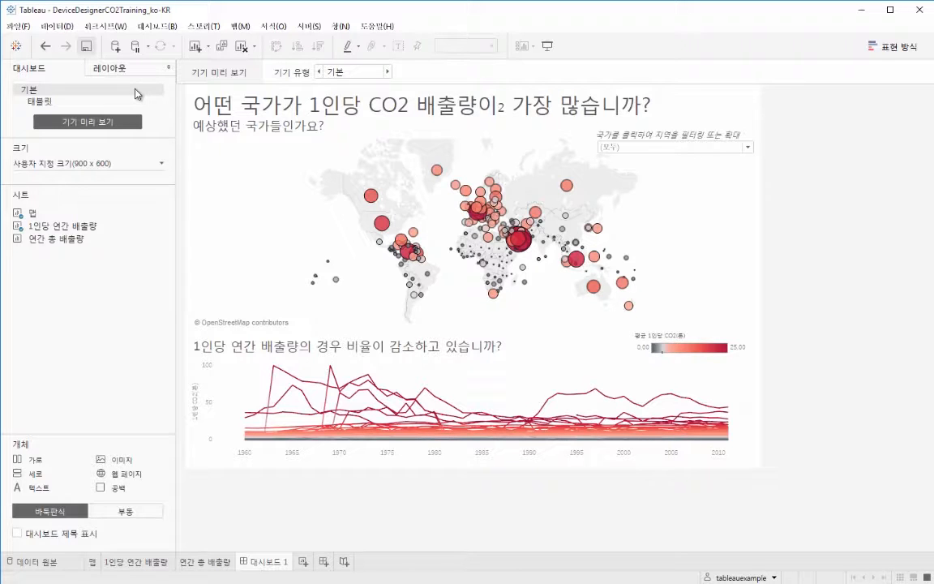
pyautogui.click(122, 101)
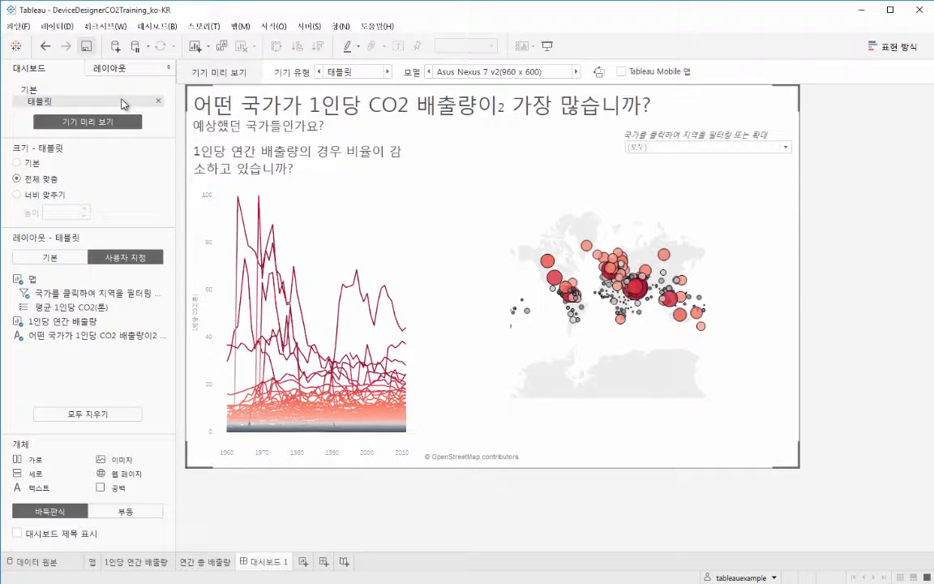
pyautogui.click(365, 203)
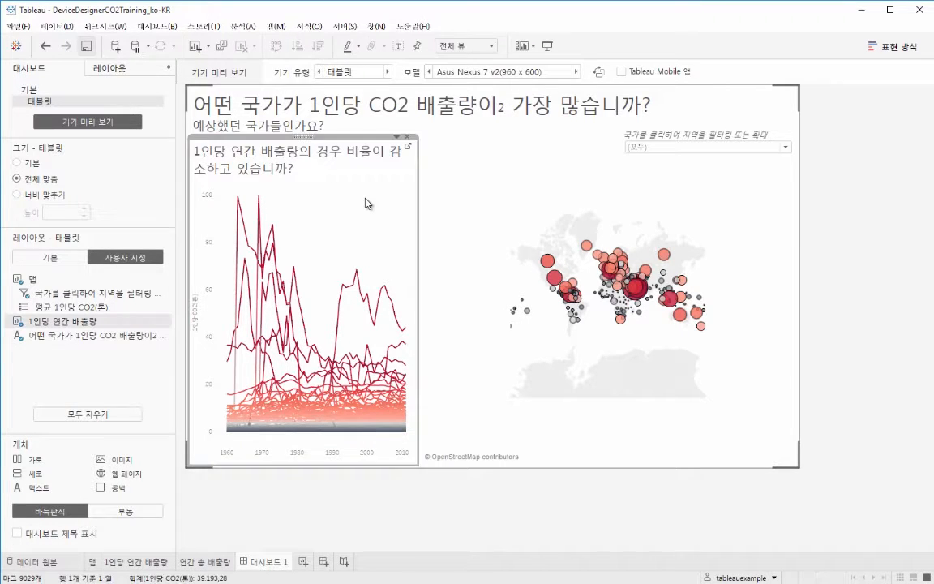
pyautogui.moveTo(108, 323)
pyautogui.click(137, 70)
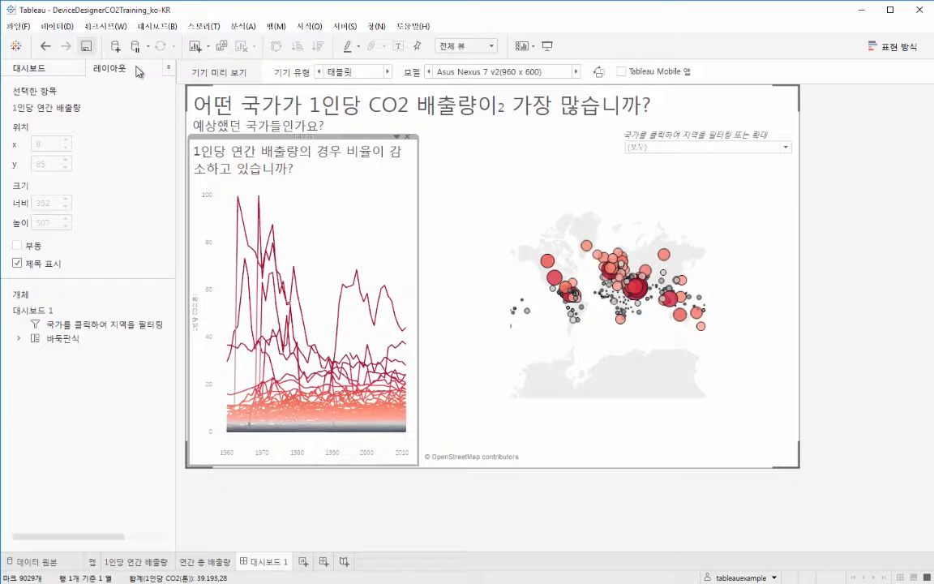
pyautogui.click(59, 69)
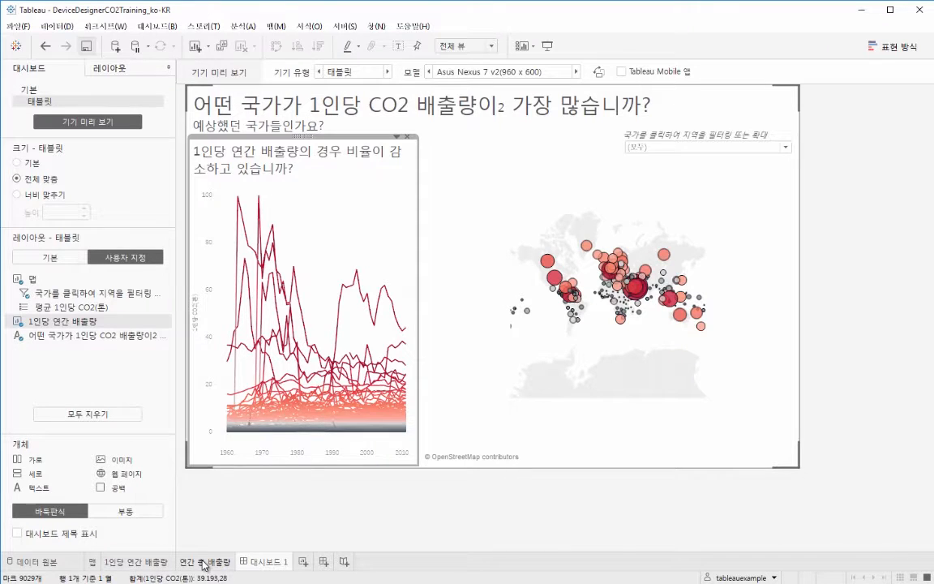
# Add the 연간 총 배출량 sheet to the default layout, left of the per-capita line chart, and remove its country color legend.
pyautogui.moveTo(204, 565)
pyautogui.click(91, 90)
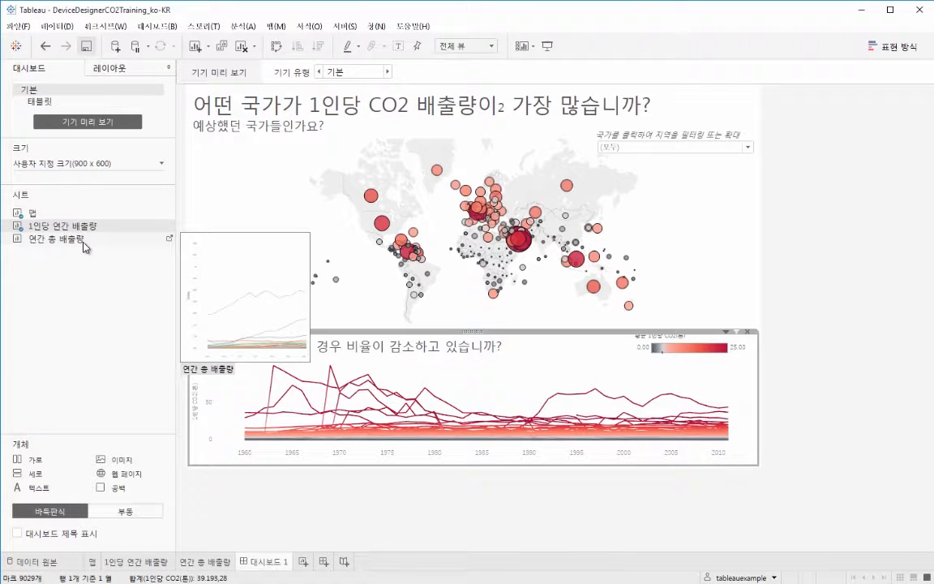
pyautogui.moveTo(84, 245); pyautogui.dragTo(302, 386)
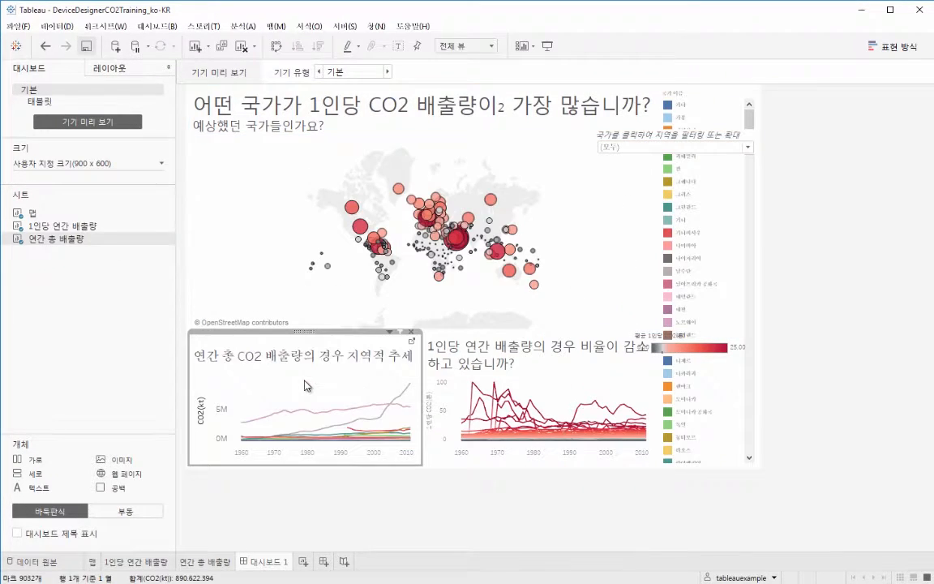
pyautogui.click(726, 214)
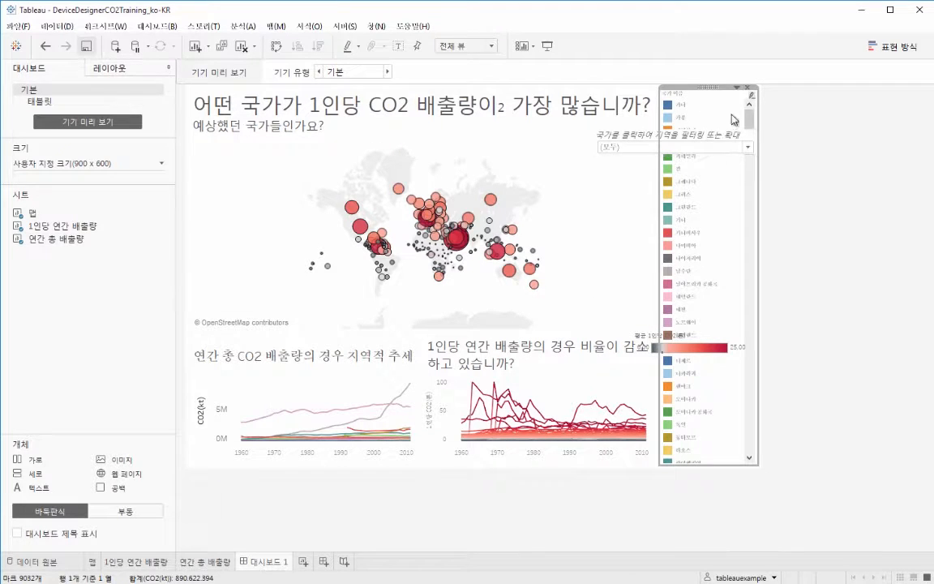
pyautogui.click(748, 87)
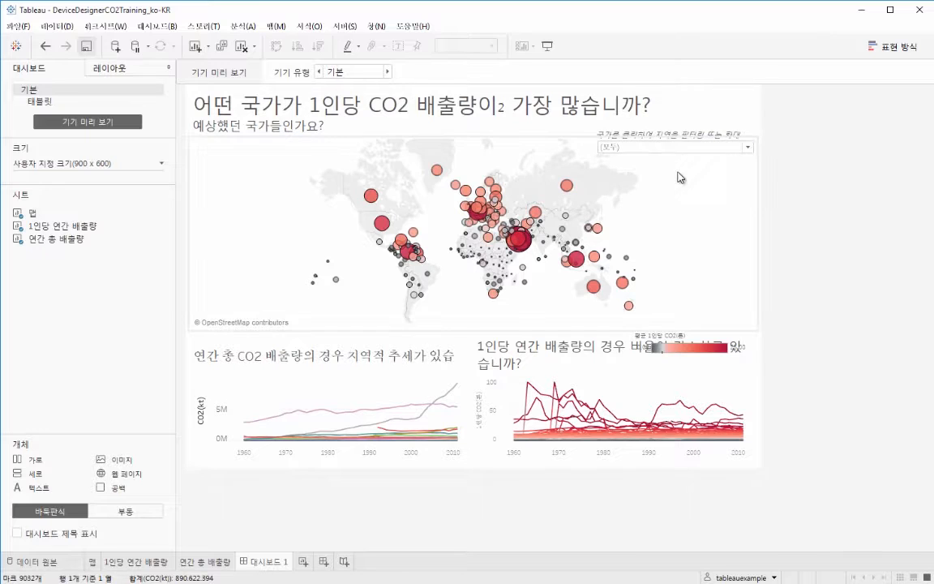
# Move the floating 평균 1인당 CO2(톤) legend in the default layout down, off the title of the per-capita chart.
pyautogui.click(682, 340)
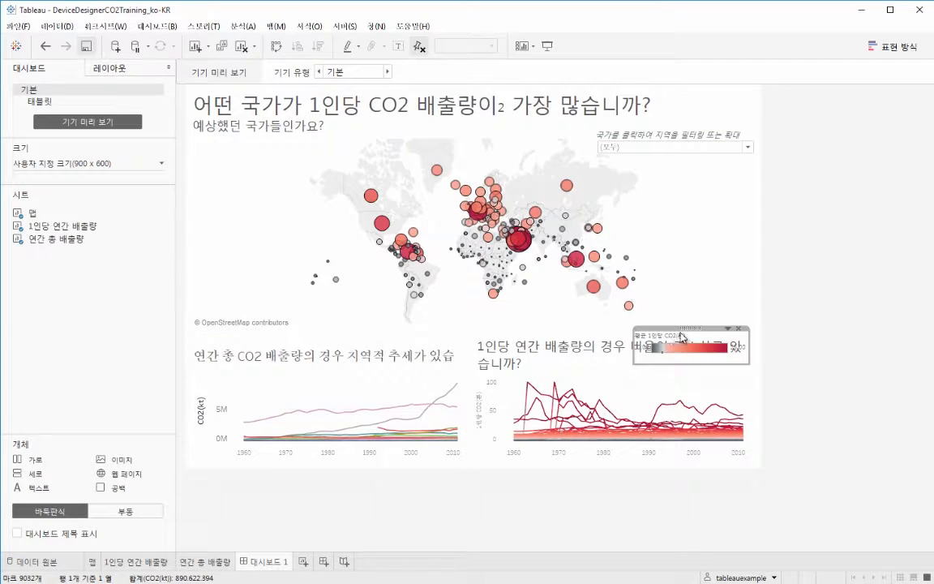
pyautogui.moveTo(689, 329); pyautogui.dragTo(685, 361)
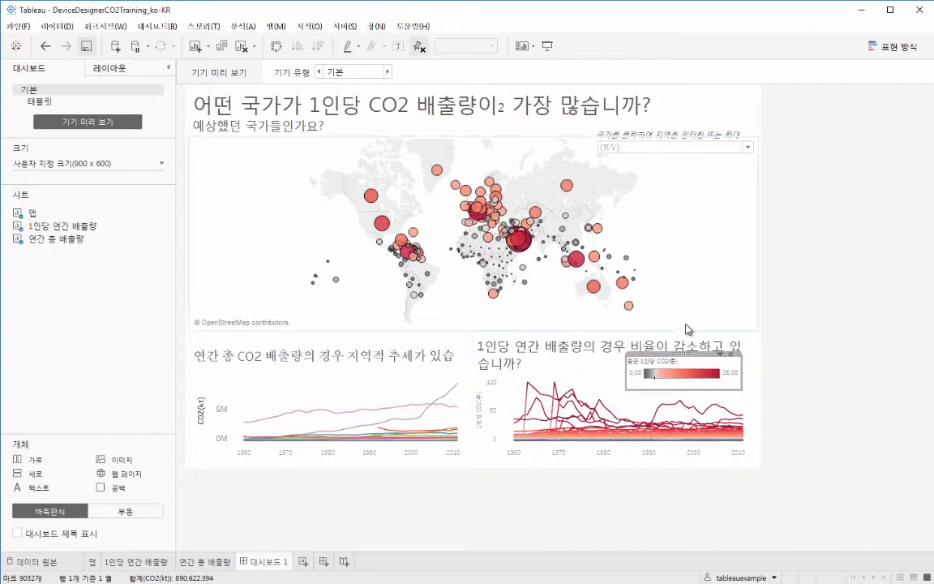
pyautogui.click(690, 315)
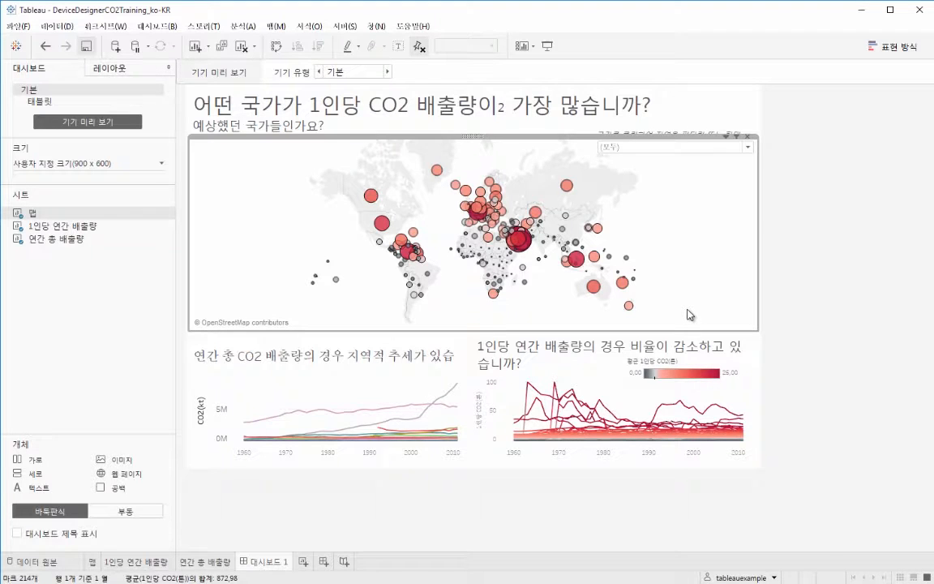
# Return to the tablet layout, check its item list for 연간 총 배출량, and reset the layout to Default (기본).
pyautogui.click(112, 104)
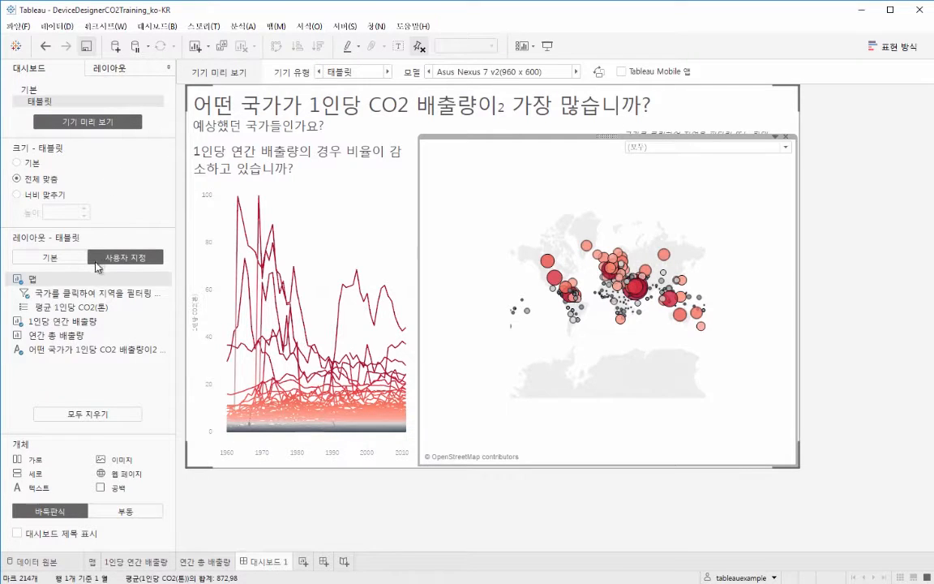
pyautogui.moveTo(89, 293); pyautogui.dragTo(89, 303)
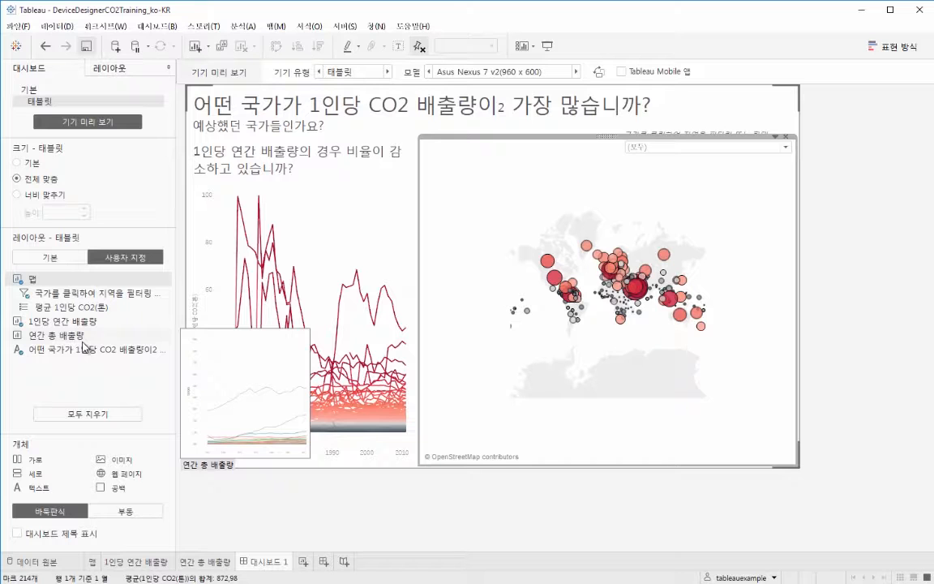
pyautogui.click(73, 261)
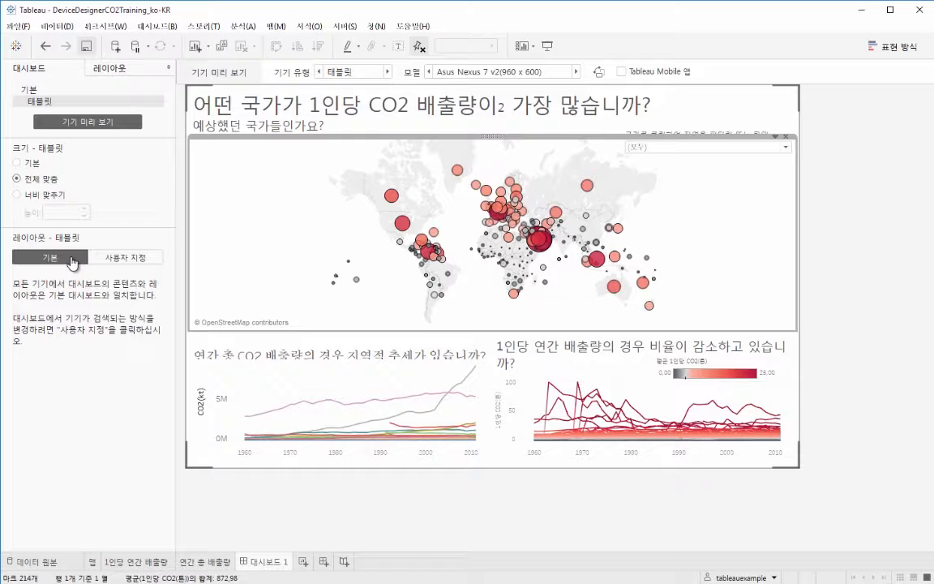
# Customize the tablet layout by making the map taller and removing the 평균 1인당 CO2(톤) legend from it.
pyautogui.click(355, 370)
pyautogui.moveTo(370, 331); pyautogui.dragTo(367, 361)
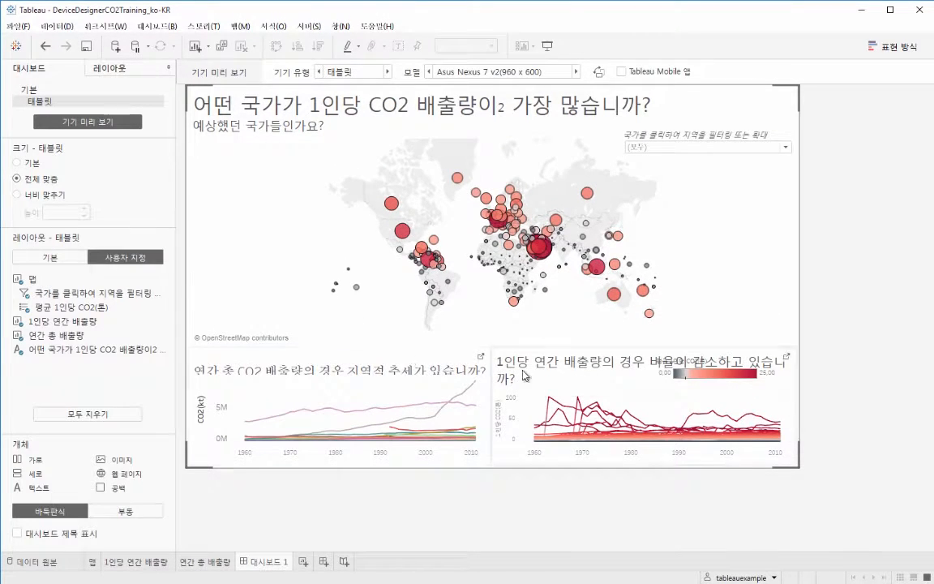
pyautogui.click(693, 369)
pyautogui.moveTo(716, 356); pyautogui.dragTo(706, 372)
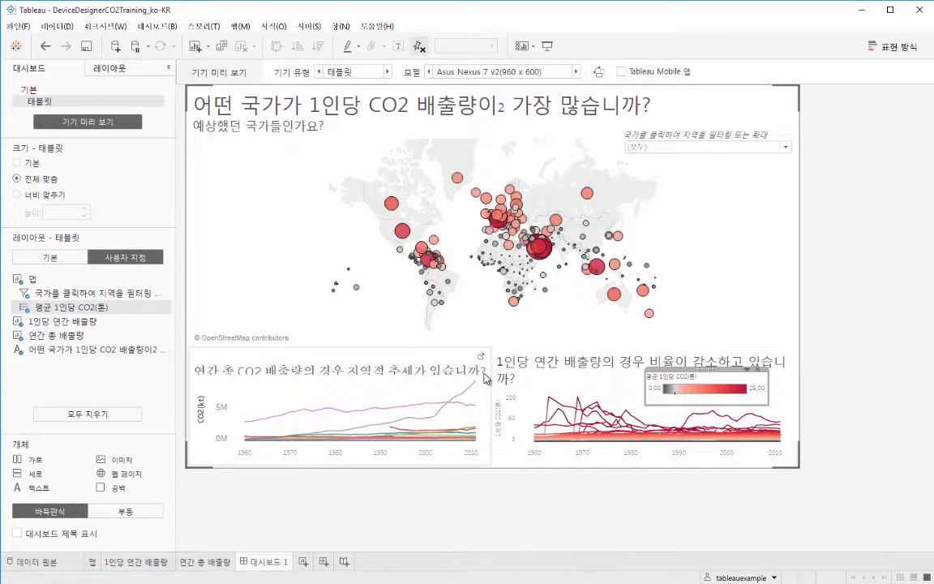
pyautogui.click(758, 370)
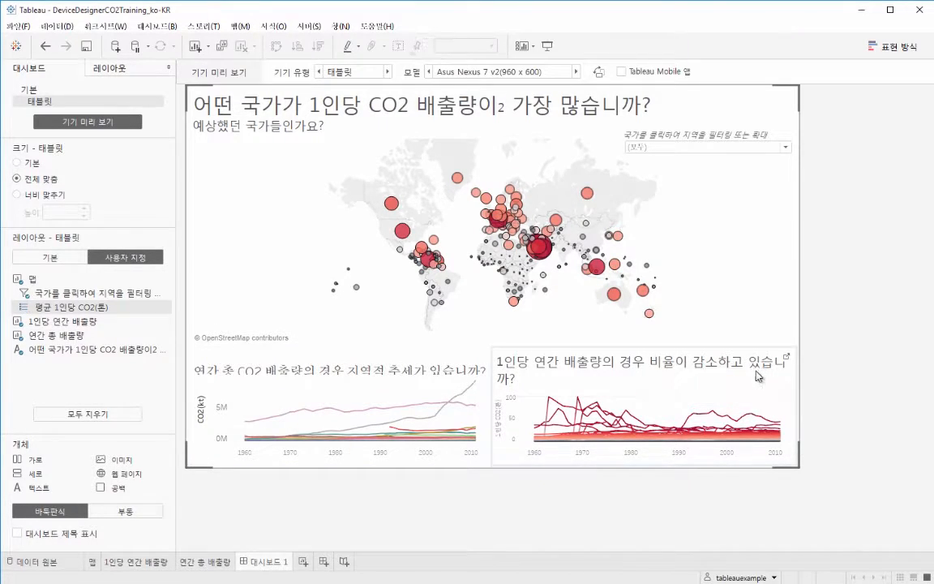
pyautogui.click(381, 378)
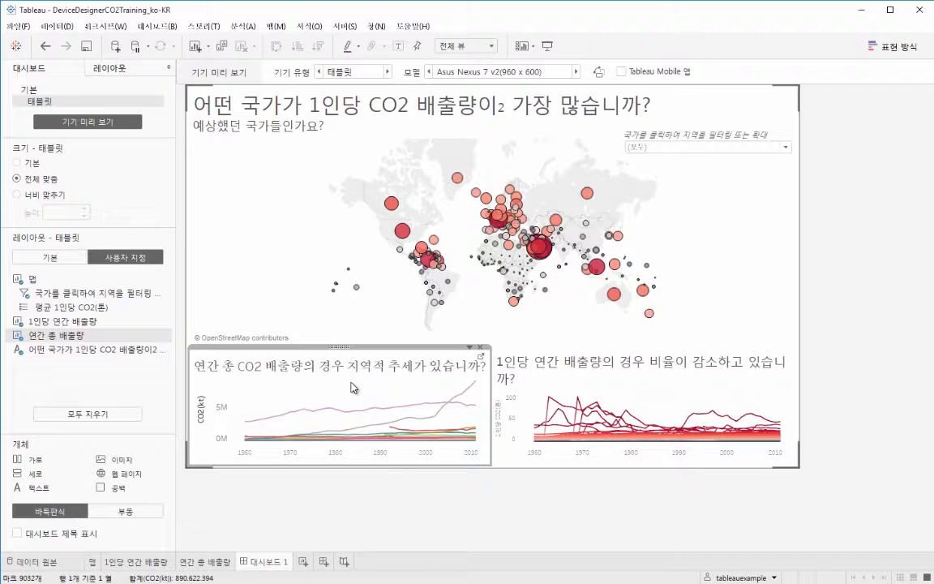
# Preview the tablet layout on each tablet model, including HTC Nexus 9, iPad Mini, Google Nexus 7 and Samsung Galaxy Tab 10, ending on Asus Nexus 7 v2.
pyautogui.click(577, 72)
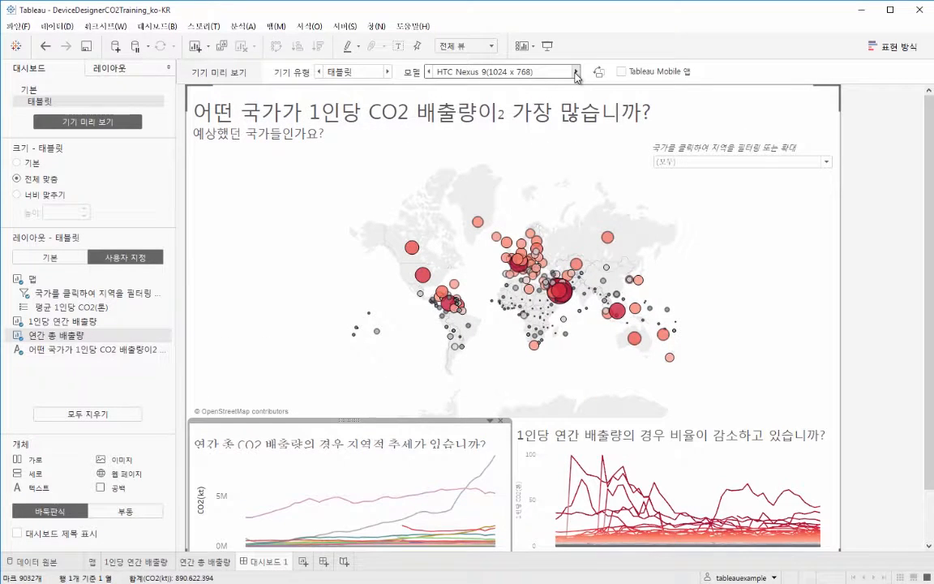
pyautogui.click(576, 71)
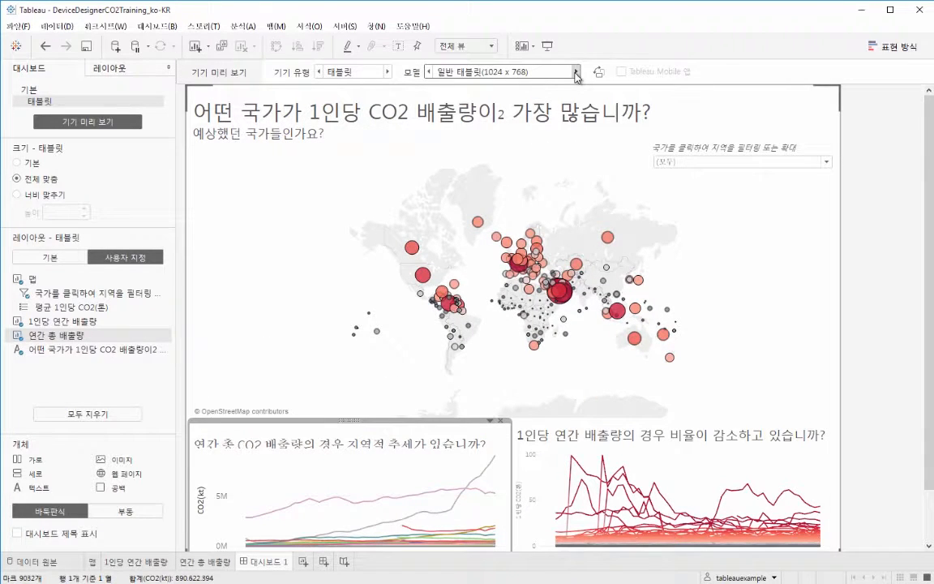
pyautogui.click(577, 71)
pyautogui.click(577, 72)
pyautogui.click(576, 71)
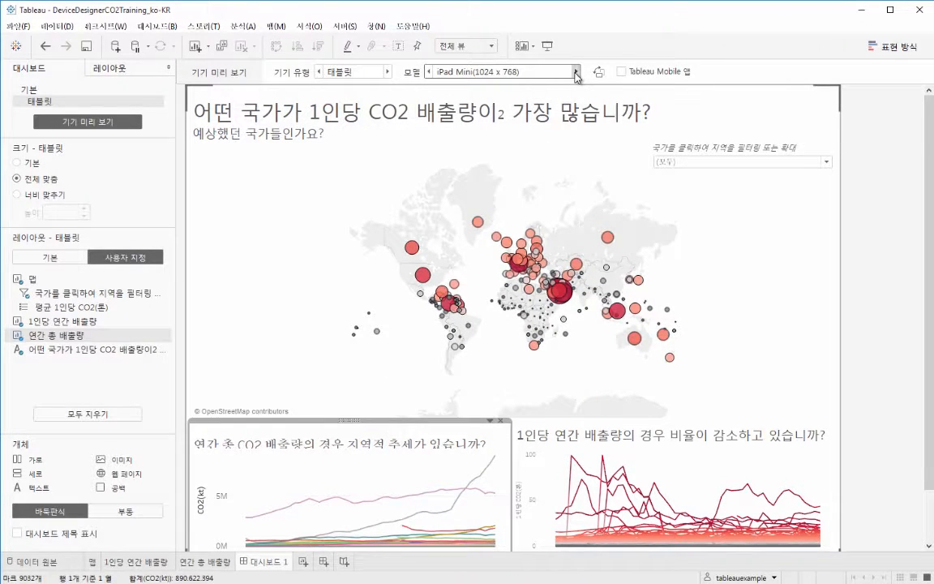
pyautogui.click(576, 72)
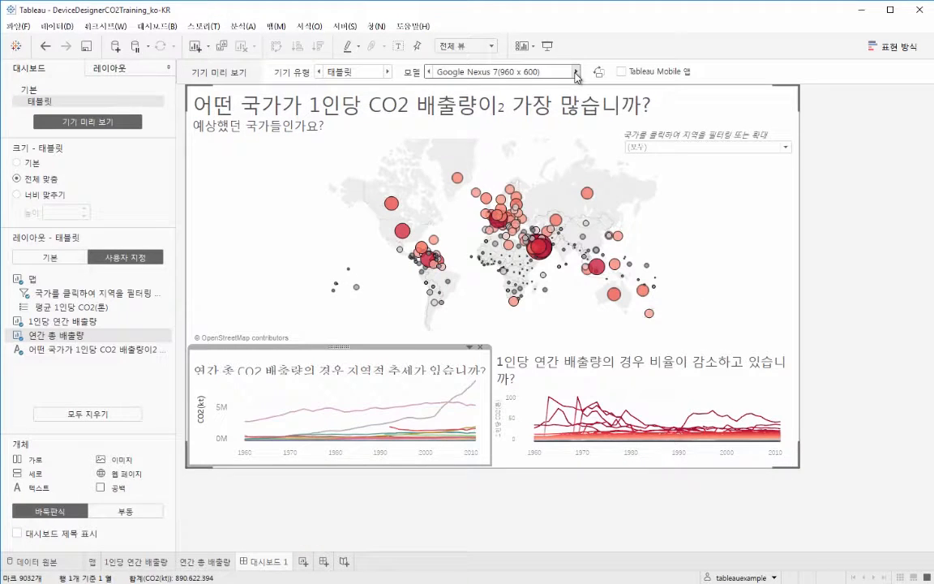
pyautogui.click(577, 71)
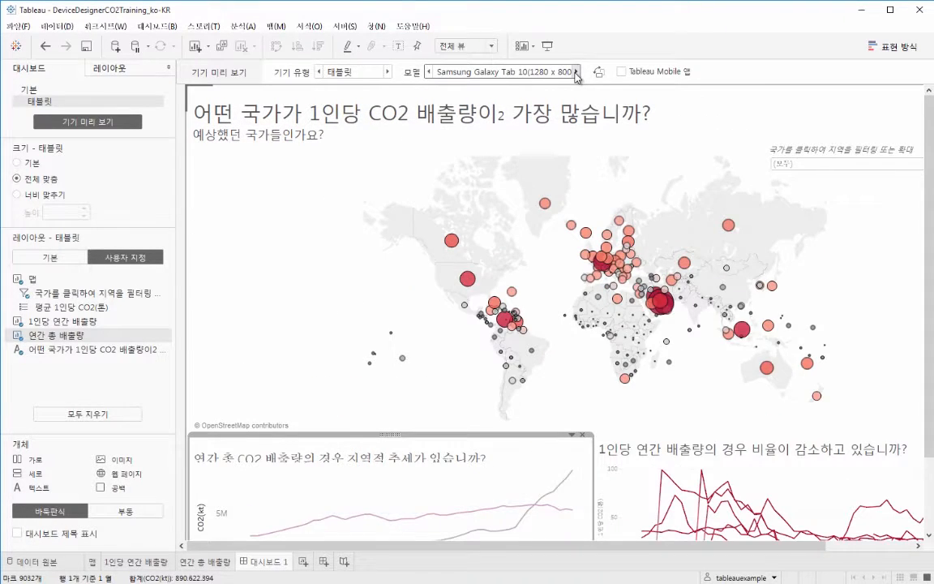
pyautogui.click(577, 71)
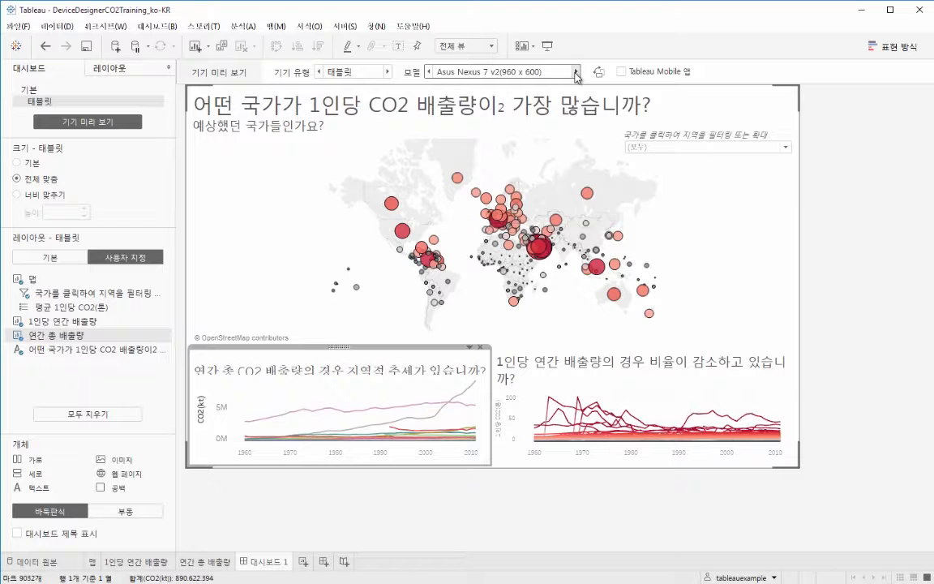
# Choose the phone device type with the generic phone model (일반 전화, 375 x 667) and add a phone layout to the dashboard.
pyautogui.click(388, 73)
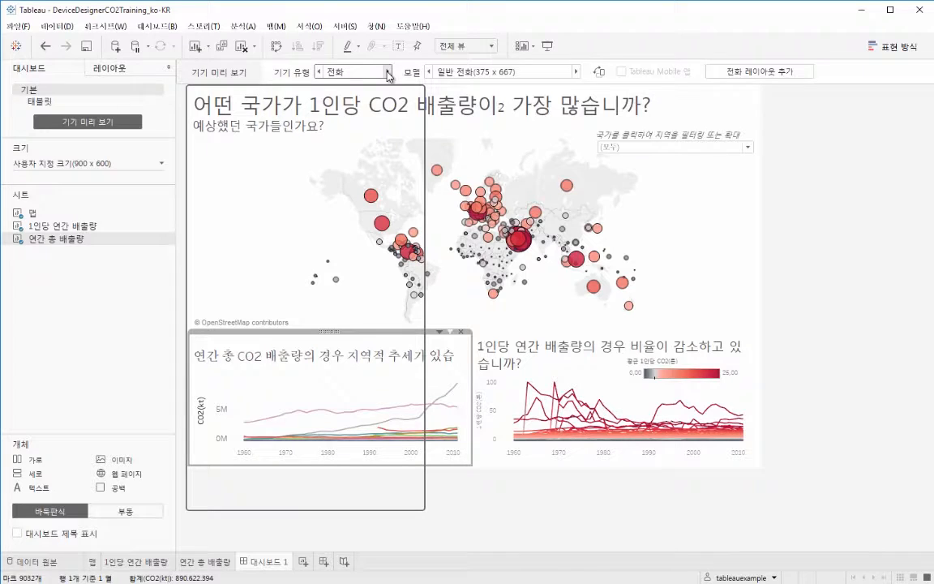
pyautogui.click(727, 74)
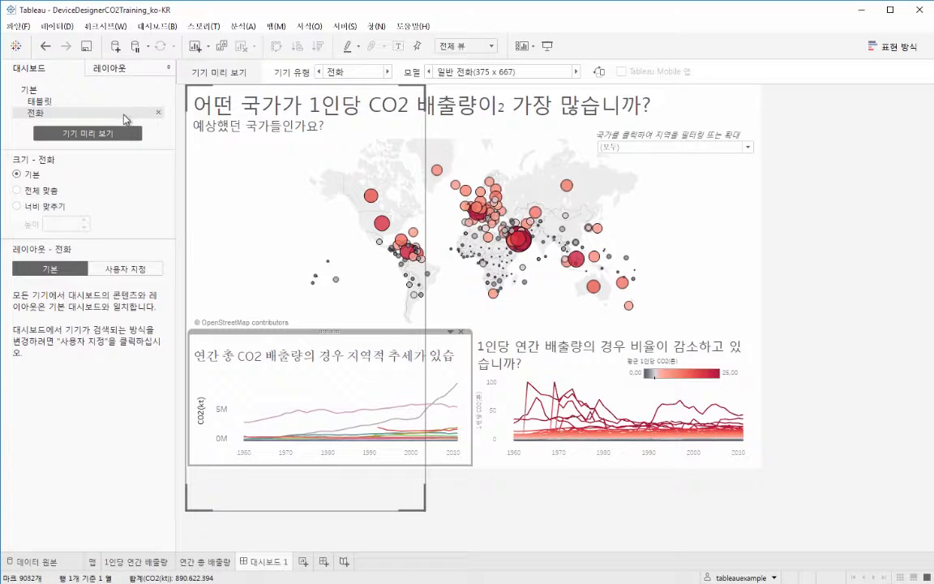
# Fit the phone layout to the device width (너비 맞추기) and set its height to 900 px.
pyautogui.click(42, 208)
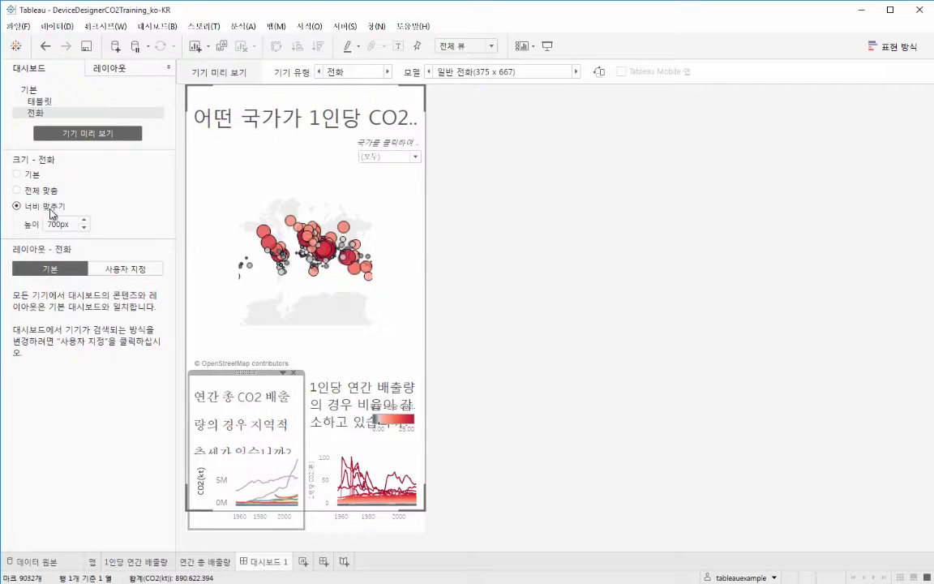
pyautogui.click(84, 221)
pyautogui.click(85, 221)
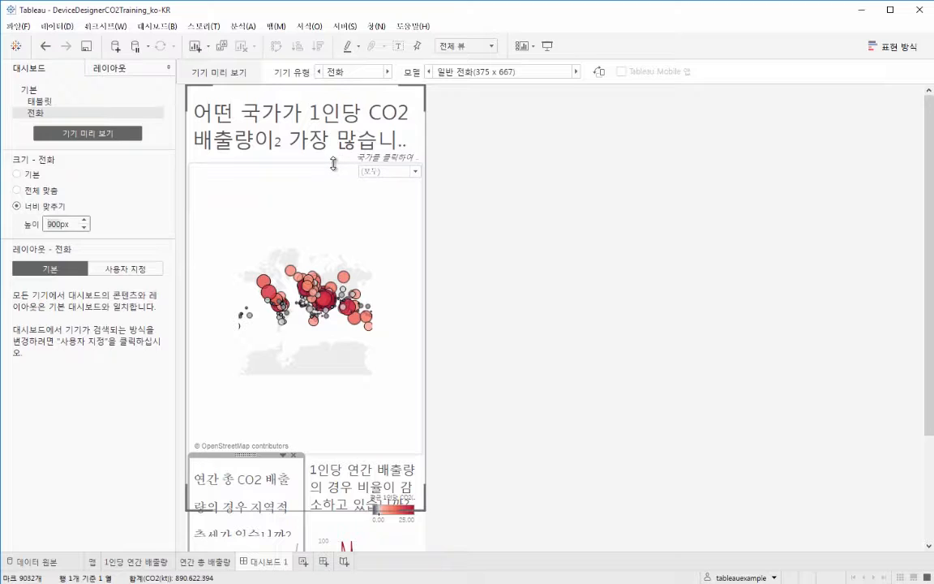
# Make the title area of the phone layout taller and set the main title's font size to 20.
pyautogui.moveTo(333, 163); pyautogui.dragTo(307, 202)
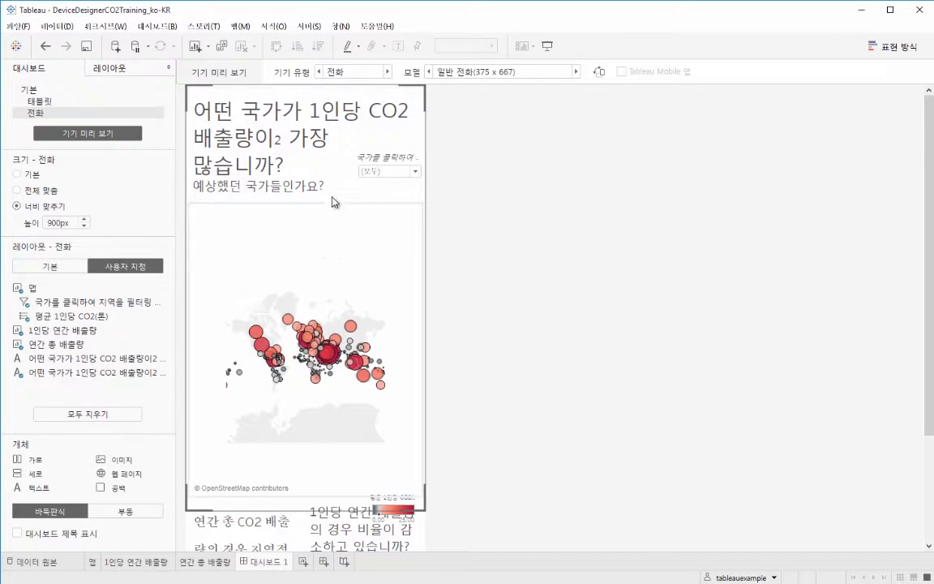
pyautogui.doubleClick(332, 201)
pyautogui.tripleClick(390, 248)
pyautogui.click(429, 221)
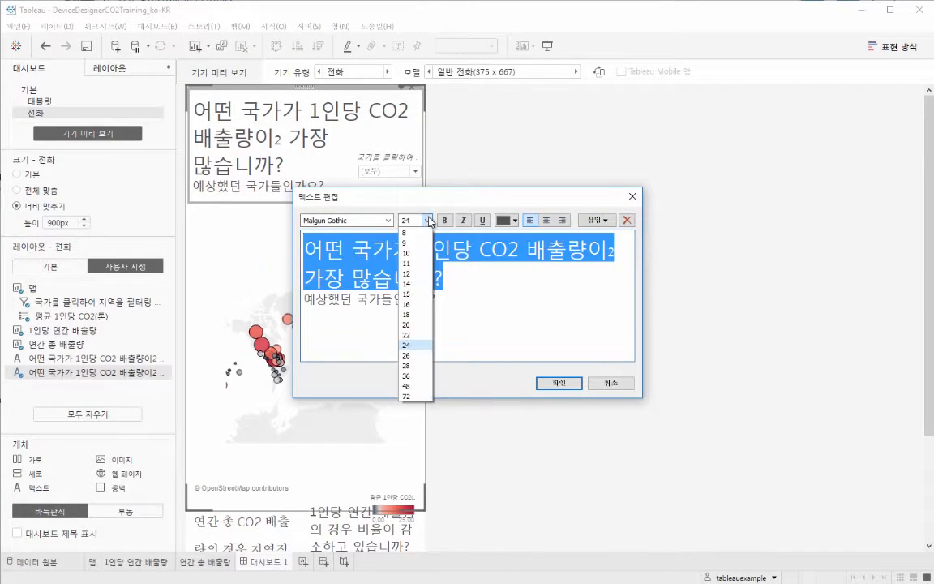
pyautogui.click(406, 324)
pyautogui.click(558, 383)
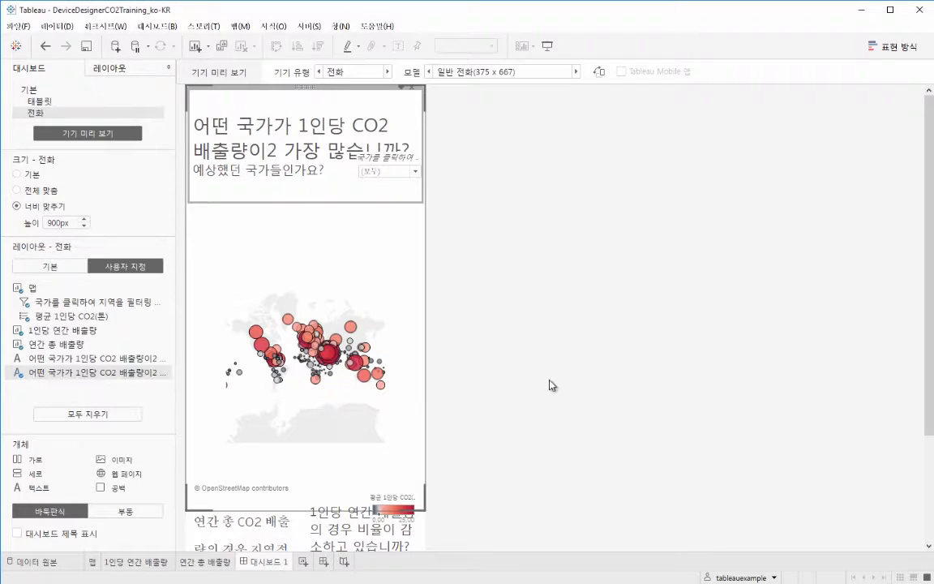
# Move the region filter directly below the title so it spans the full width of the phone layout.
pyautogui.click(400, 164)
pyautogui.moveTo(393, 148); pyautogui.dragTo(416, 215)
# Stack the 연간 총 배출량 chart above the 1인당 연간 배출량 chart so each takes the full width.
pyautogui.scroll(-3, 494, 382)
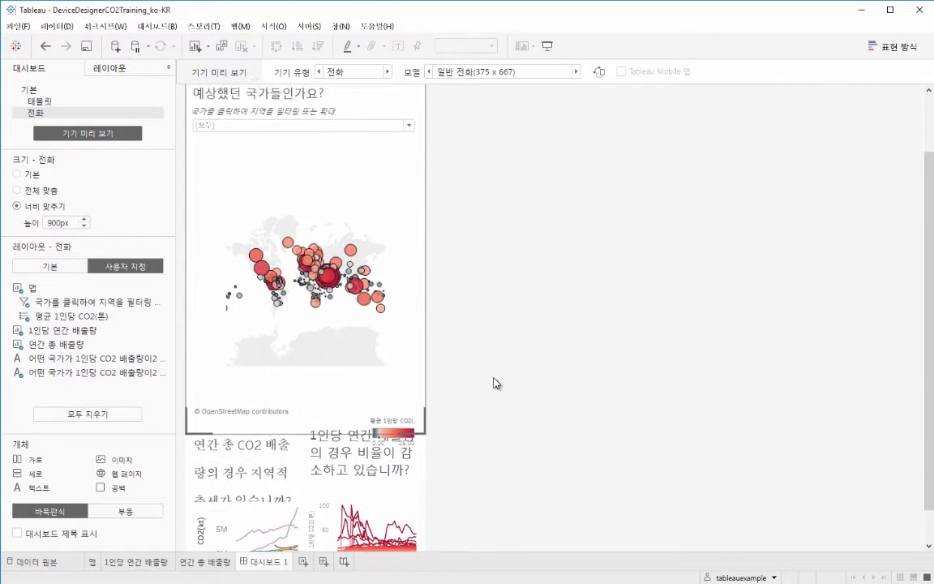
pyautogui.scroll(-2, 494, 379)
pyautogui.click(234, 435)
pyautogui.moveTo(246, 381); pyautogui.dragTo(269, 339)
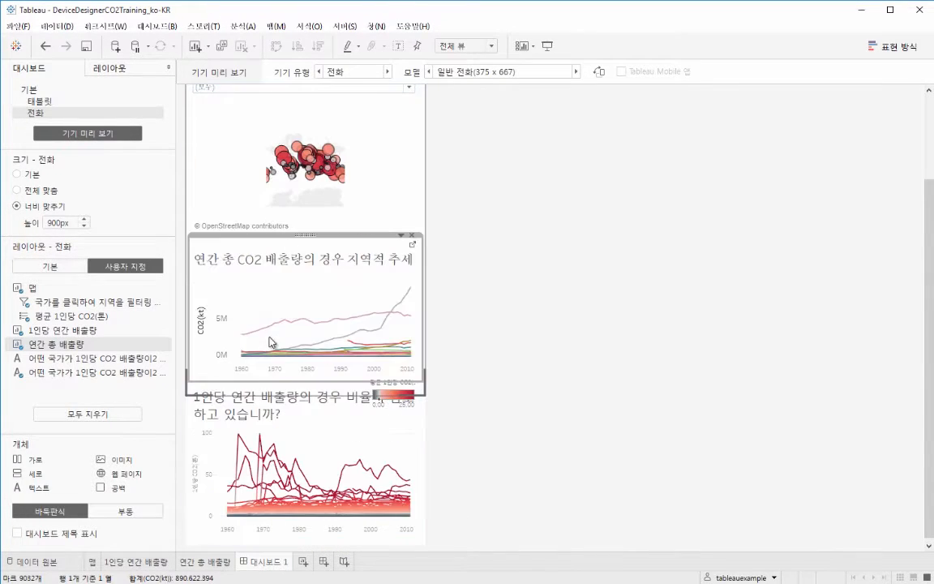
# Zoom in on the map's data, make the map area taller, and extend the 연간 총 배출량 chart slightly downward.
pyautogui.scroll(4, 352, 189)
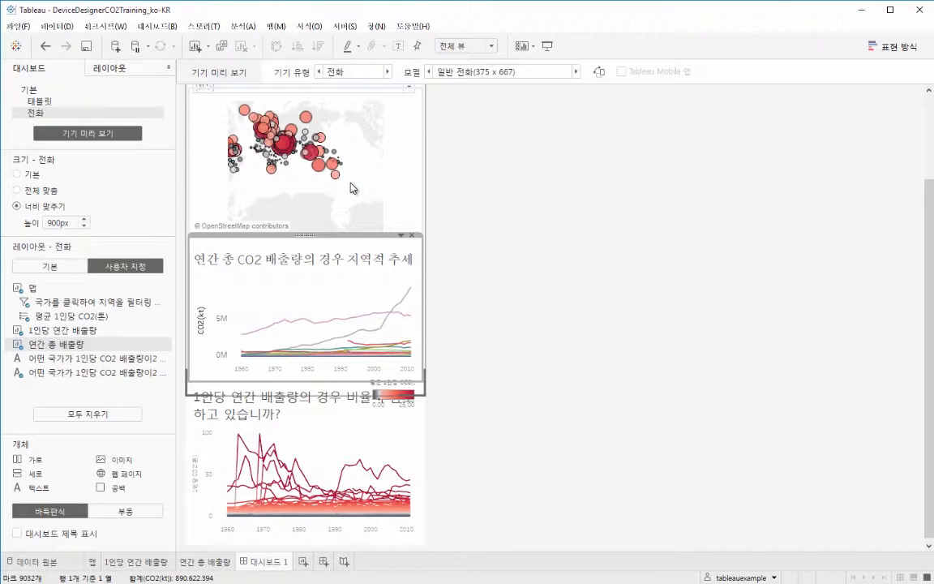
pyautogui.moveTo(358, 236); pyautogui.dragTo(356, 261)
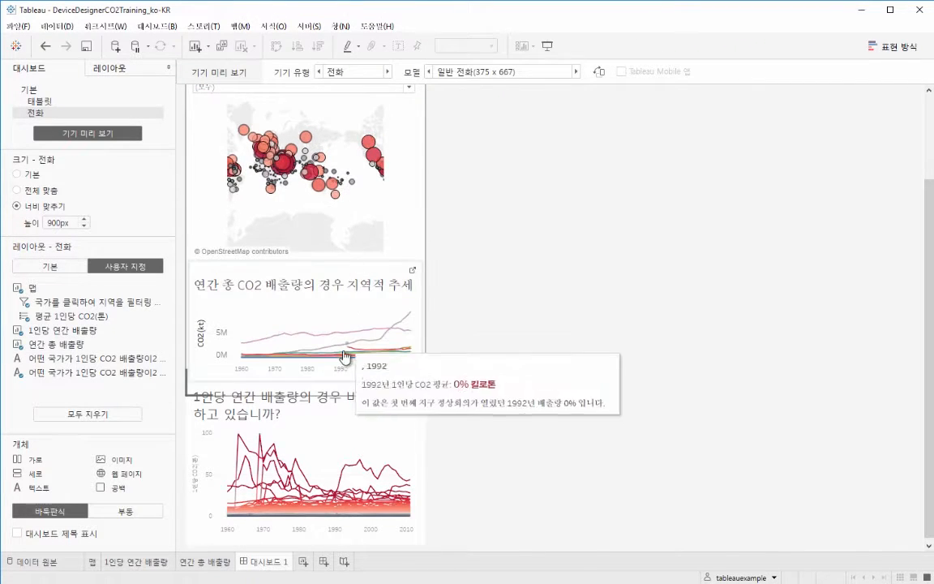
pyautogui.moveTo(344, 382); pyautogui.dragTo(344, 389)
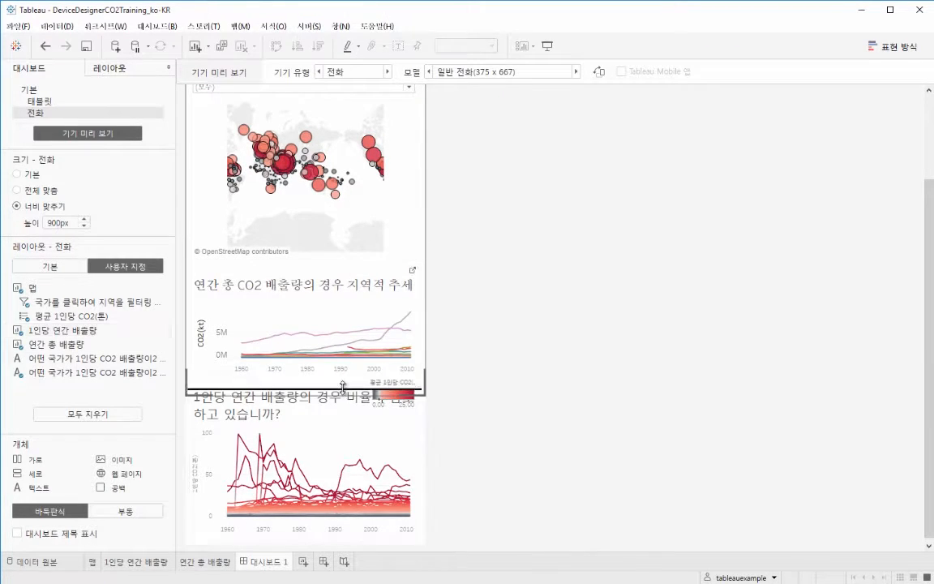
# Remove the 평균 1인당 CO2(톤) legend from the phone layout.
pyautogui.click(397, 382)
pyautogui.click(390, 421)
pyautogui.click(411, 375)
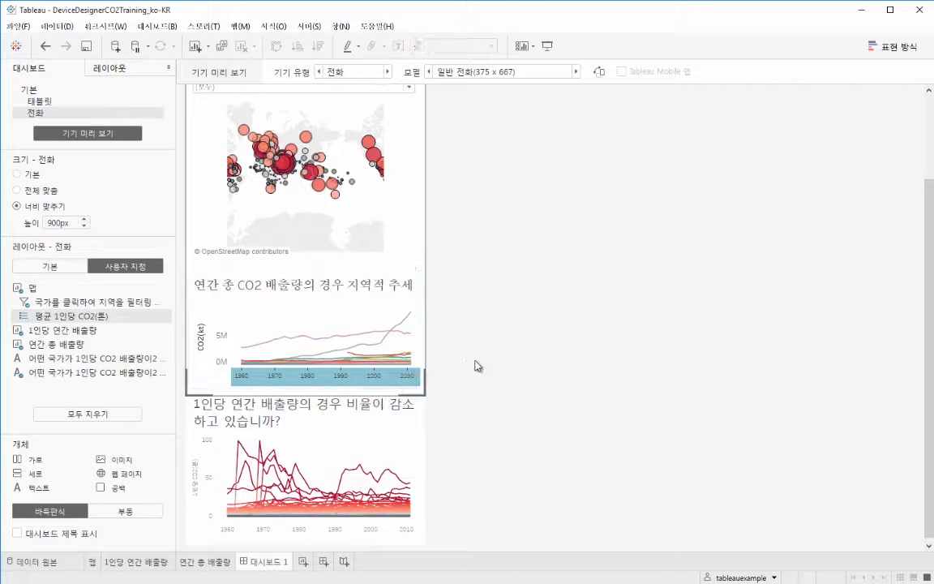
pyautogui.click(414, 371)
# Look over the phone layout from the top and preview it in landscape orientation.
pyautogui.scroll(1, 489, 339)
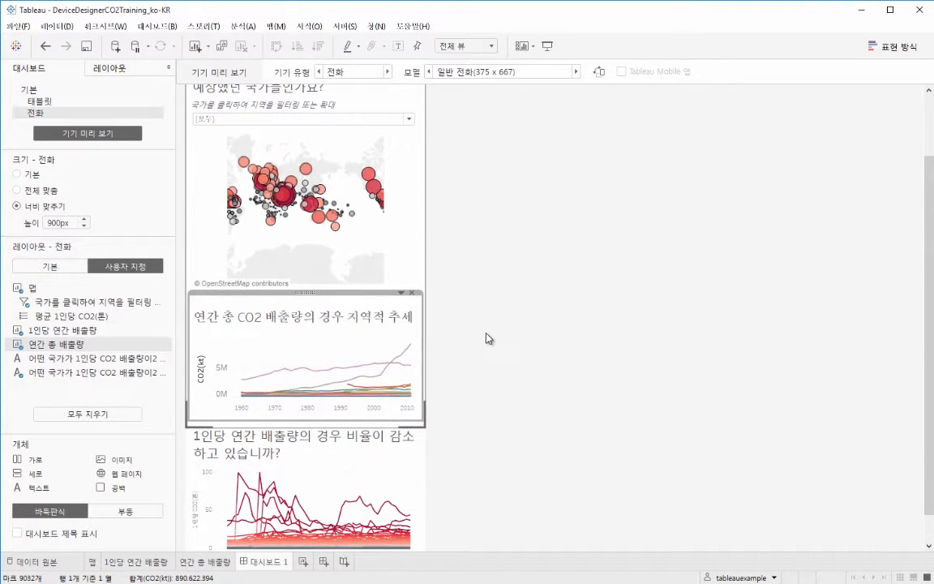
pyautogui.scroll(3, 487, 338)
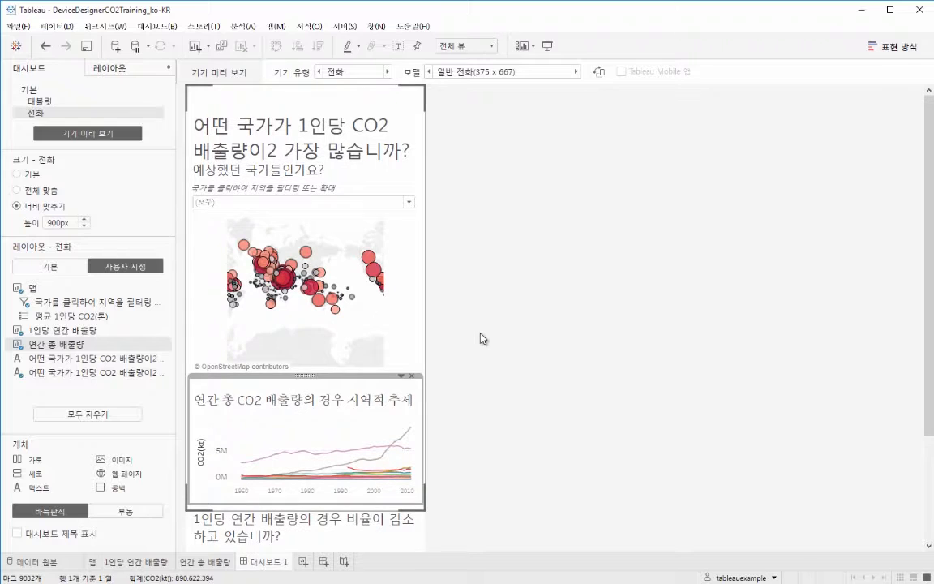
pyautogui.click(600, 73)
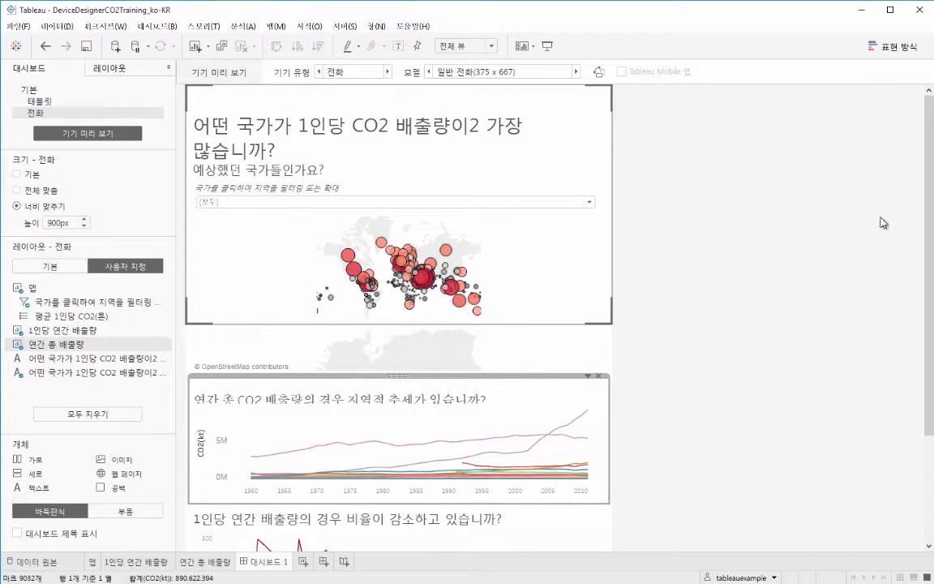
pyautogui.moveTo(929, 210); pyautogui.dragTo(905, 171)
# Add a desktop layout using the large desktop monitor model (대형 데스크톱 모니터, 2560 x 1440) and size it to fit all (전체 맞춤).
pyautogui.click(387, 71)
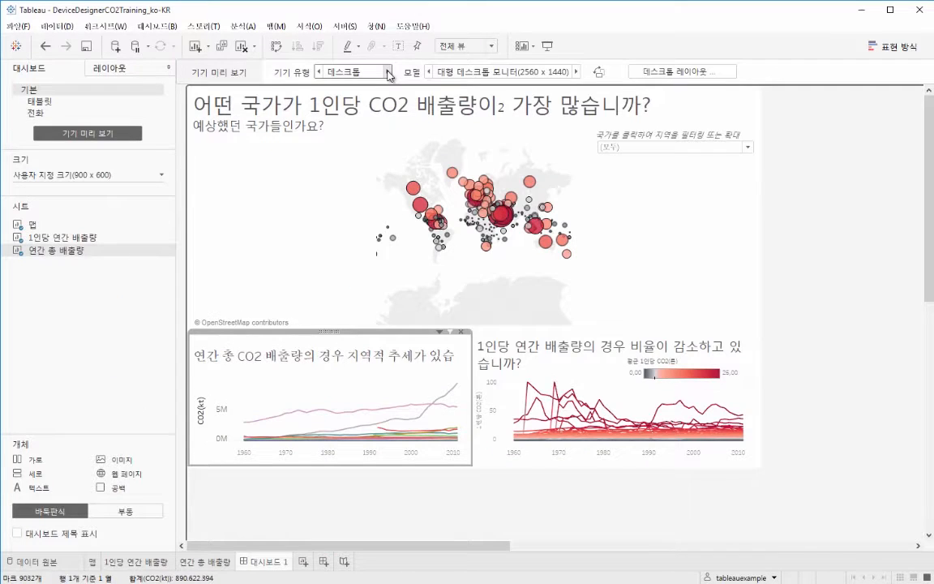
pyautogui.click(659, 72)
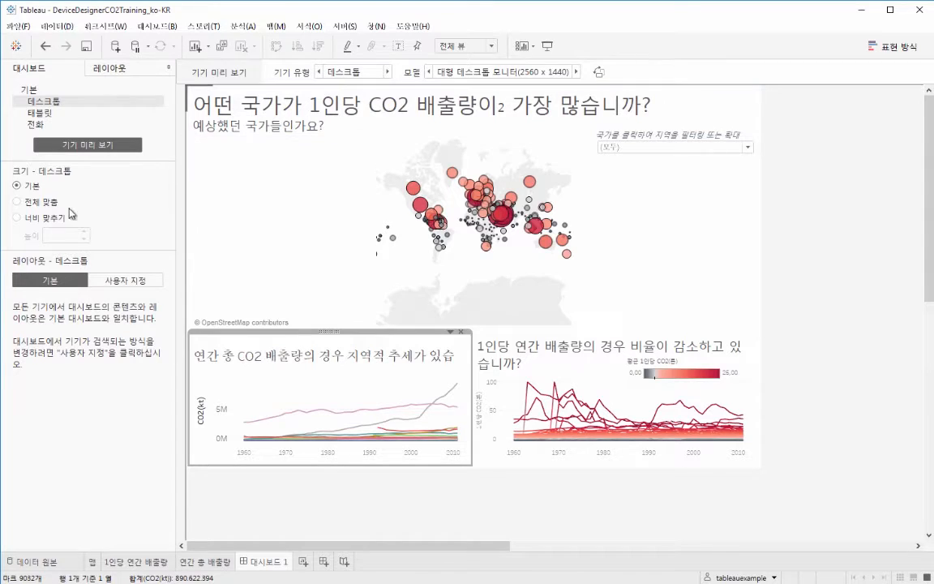
pyautogui.click(46, 202)
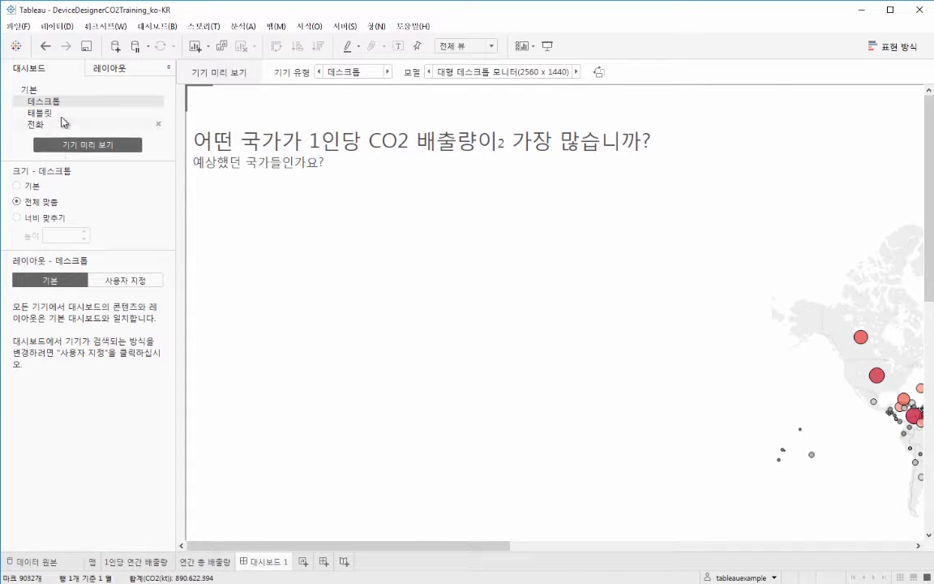
# Review the default, desktop, tablet and phone layouts in turn, and switch the phone preview back to portrait orientation.
pyautogui.click(63, 91)
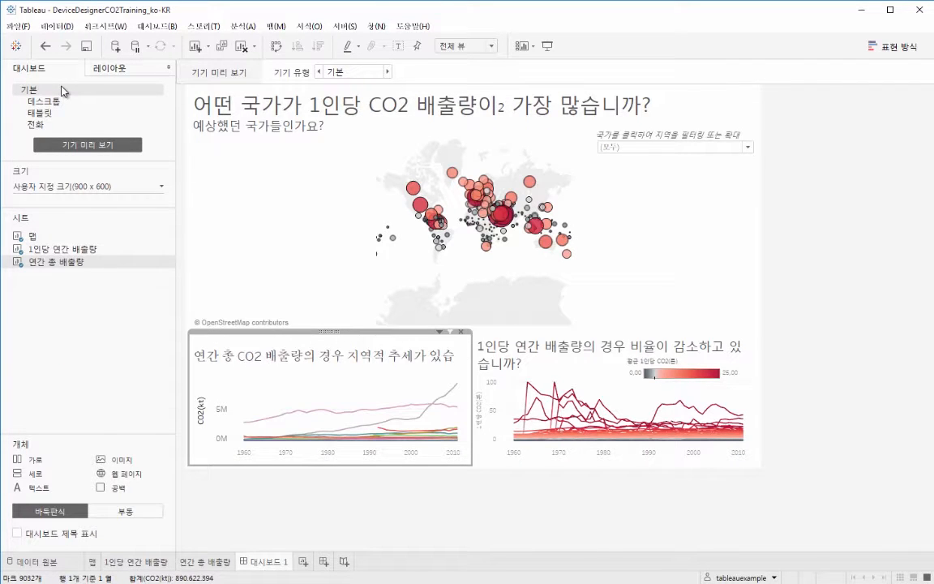
pyautogui.click(55, 103)
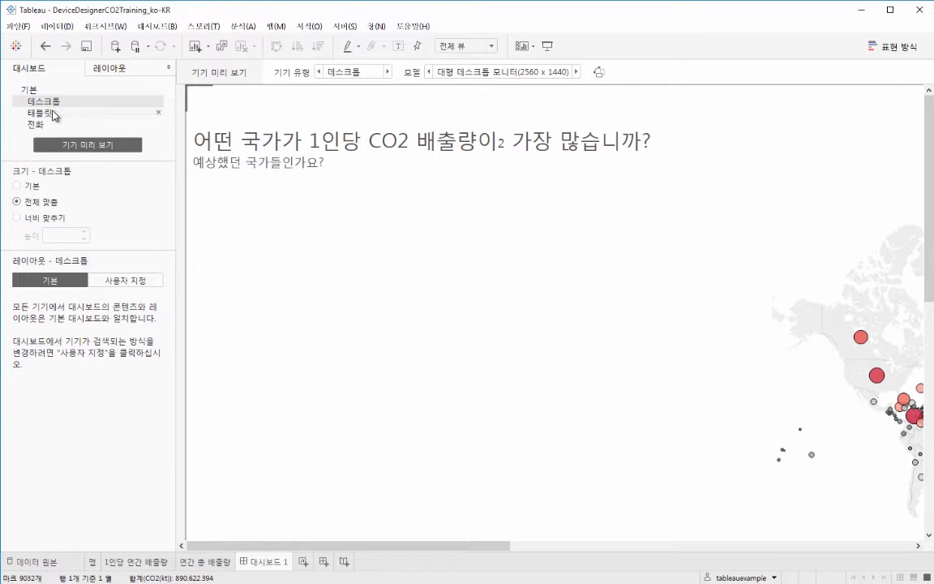
pyautogui.click(54, 113)
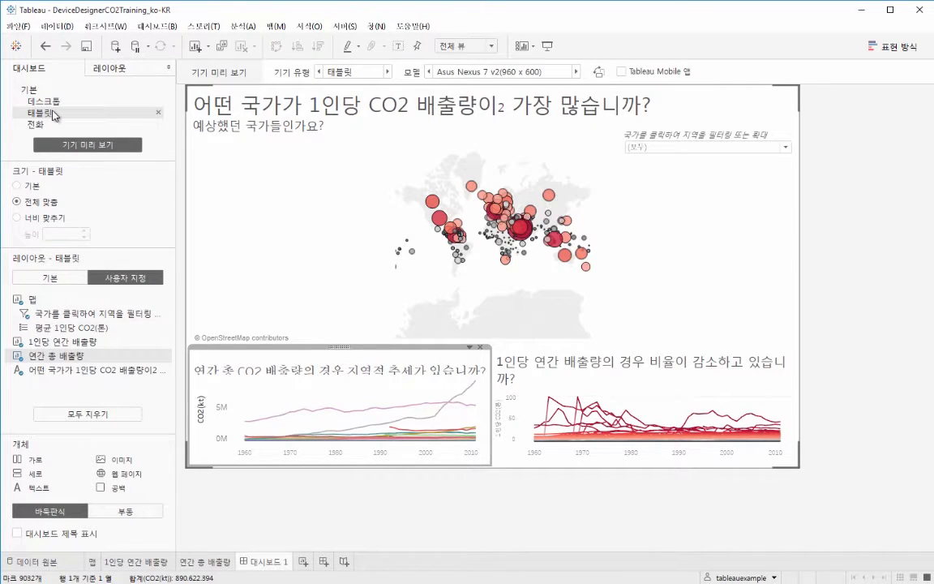
pyautogui.click(45, 125)
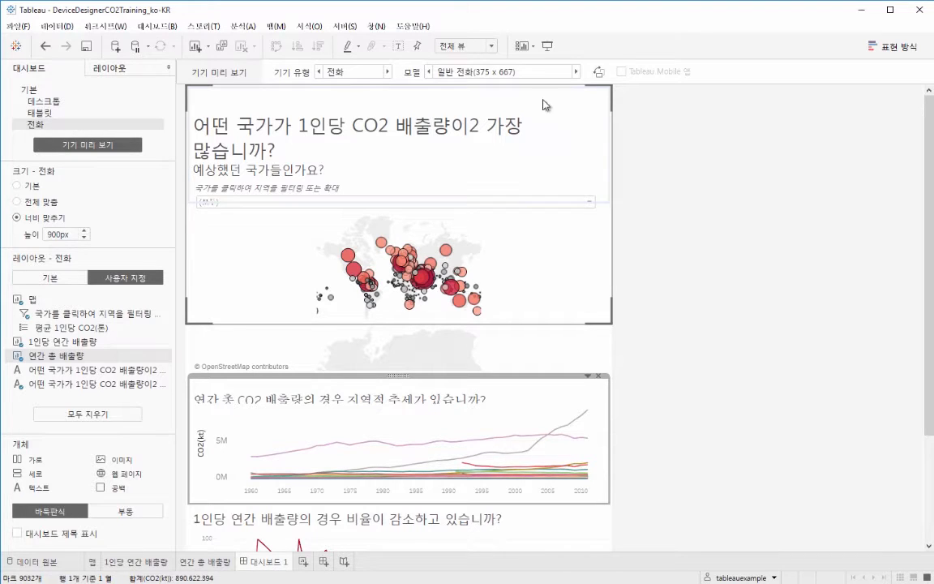
pyautogui.click(599, 72)
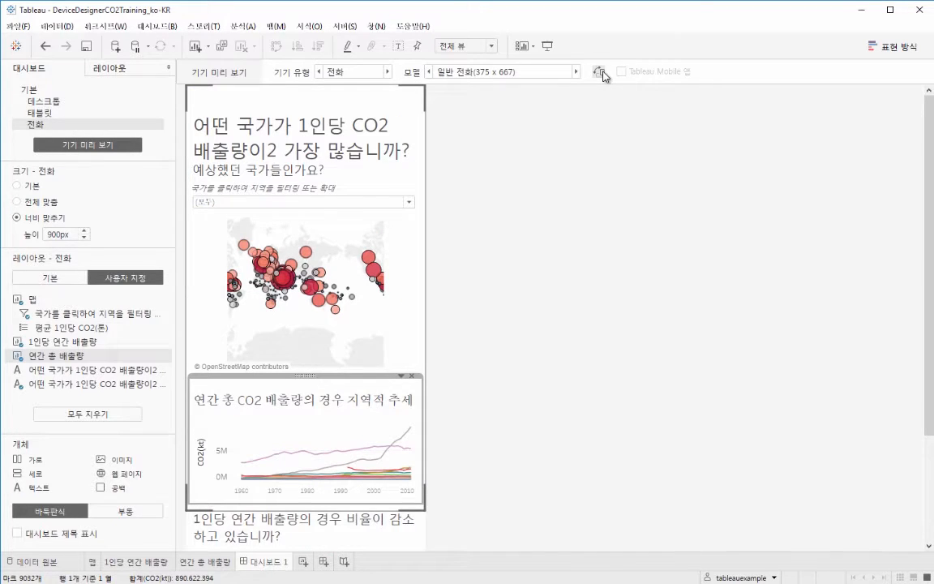